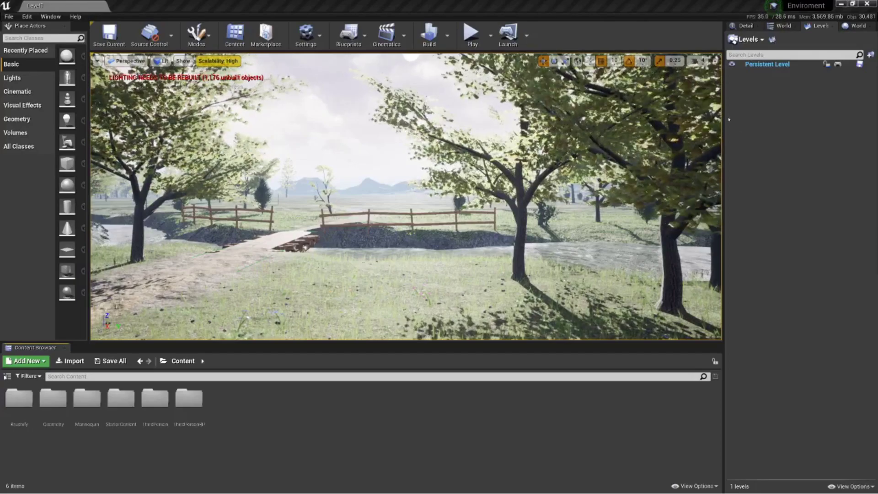
# Step: Create a folder named WolrdComp in the project's Content root and open it
pyautogui.rightClick(231, 396)
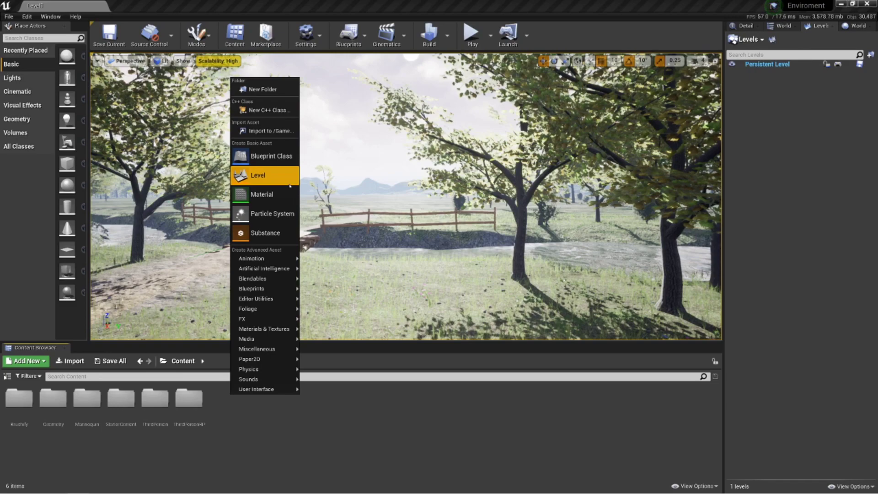
pyautogui.click(318, 223)
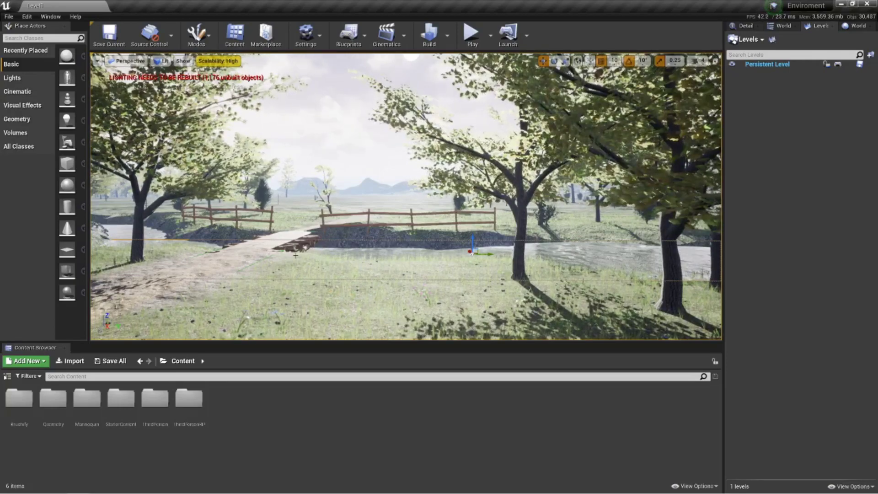
pyautogui.rightClick(221, 397)
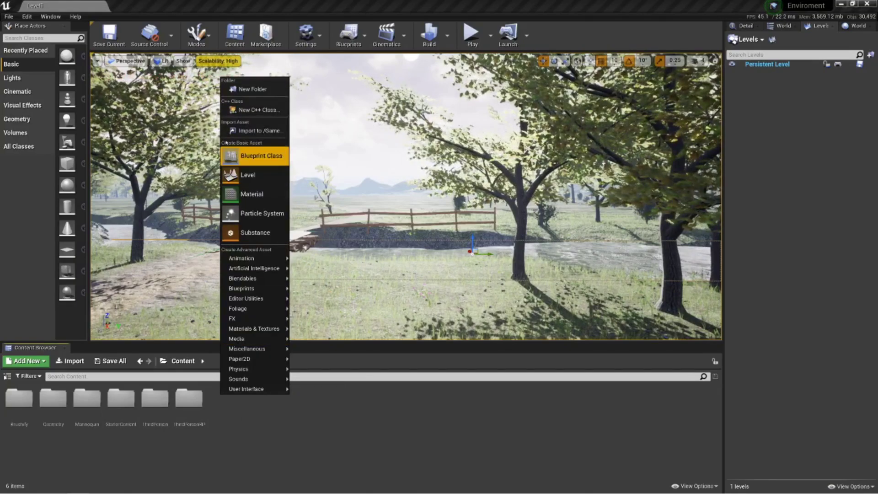
pyautogui.click(252, 90)
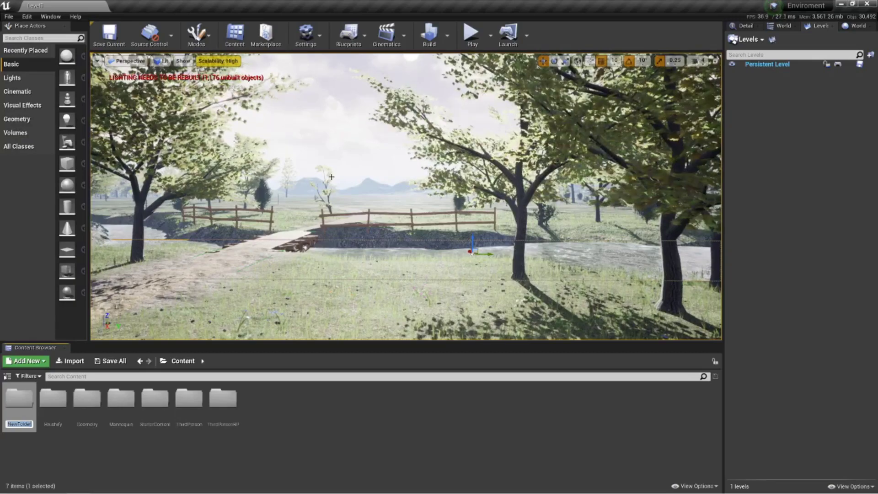
pyautogui.write('WorldComp')
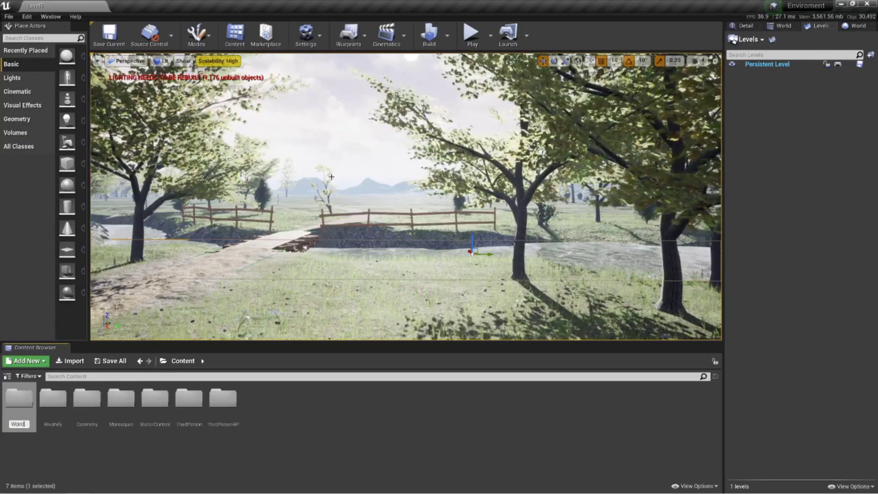
pyautogui.press('Return')
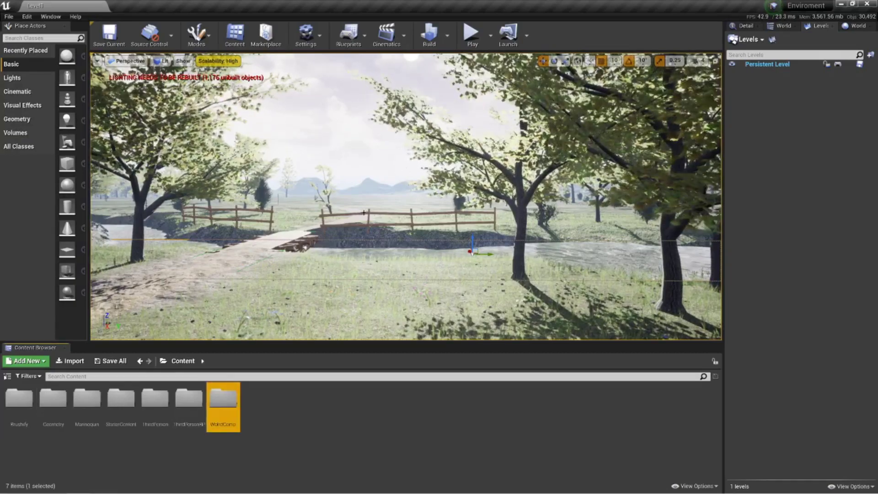
pyautogui.doubleClick(234, 401)
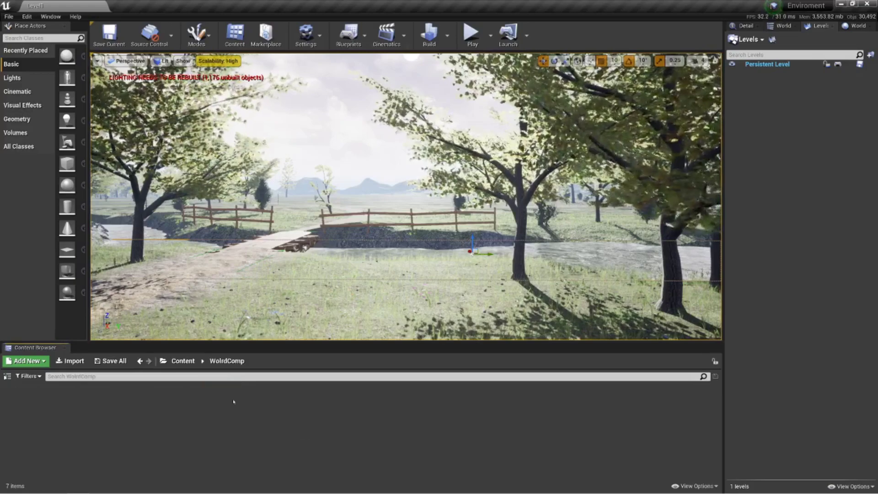
# Step: Create a level named PersistantLevel in the WolrdComp folder, then save and open it
pyautogui.rightClick(83, 401)
pyautogui.click(126, 176)
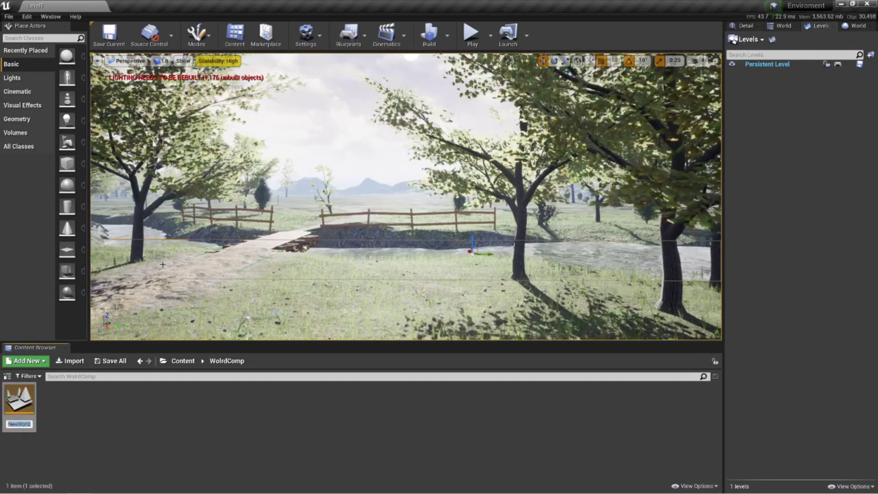
pyautogui.write('Persistent')
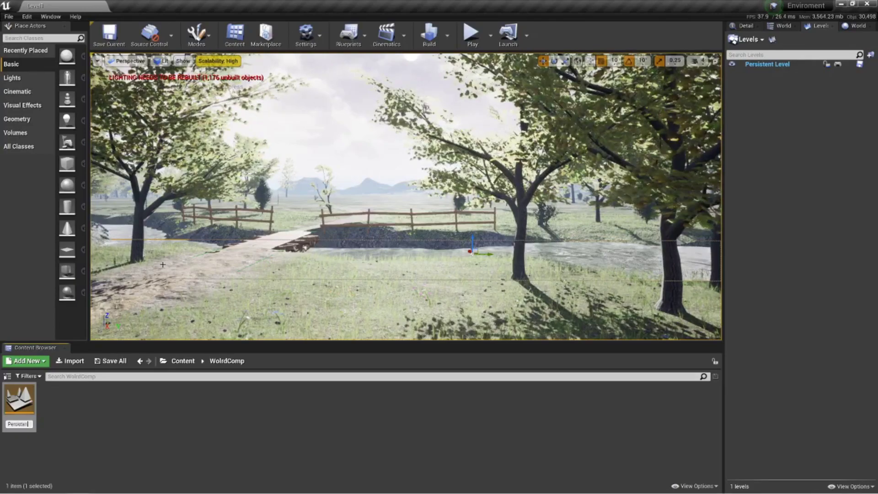
pyautogui.write('Level')
pyautogui.press('Return')
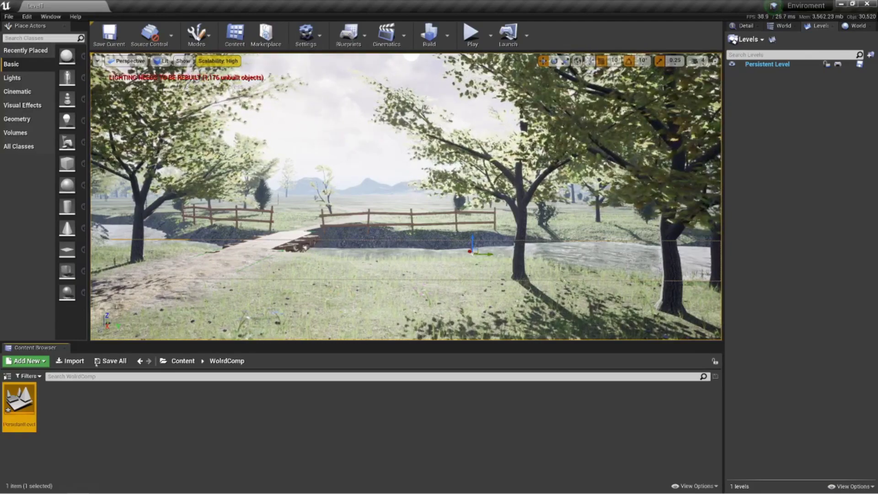
pyautogui.doubleClick(22, 407)
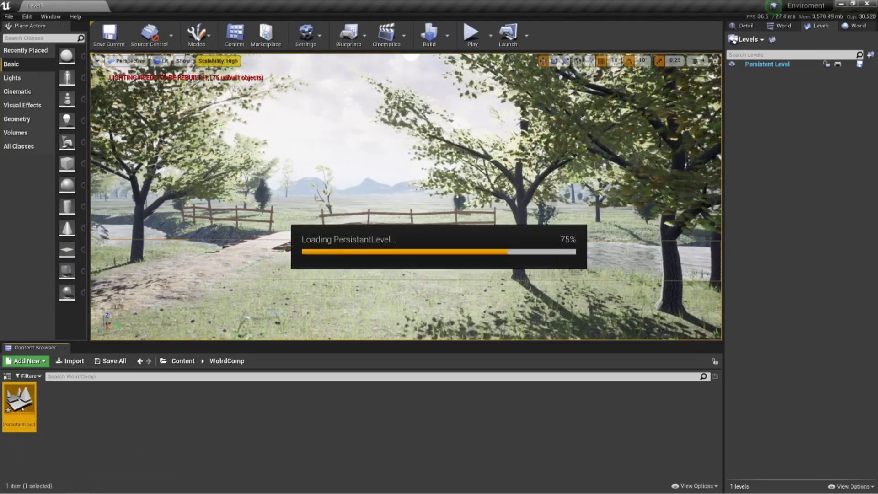
pyautogui.click(469, 340)
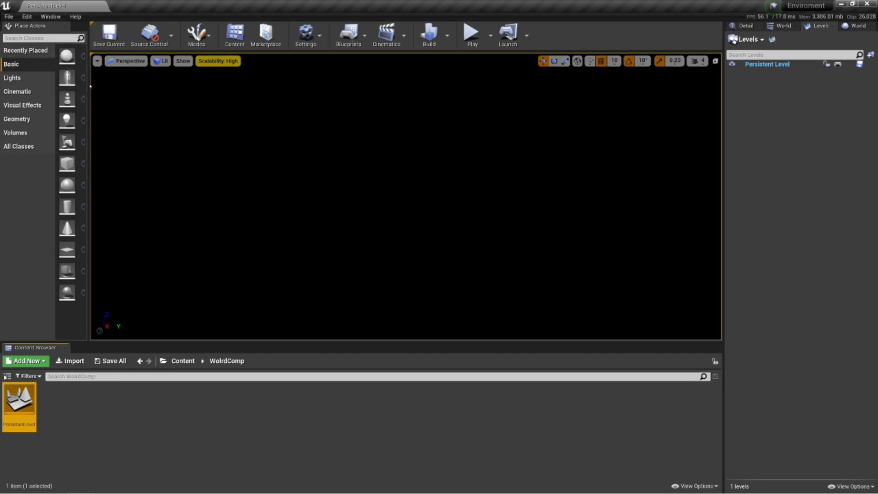
# Step: Widen the list of placeable actors and place a Directional Light near the centre of the empty level
pyautogui.moveTo(90, 86); pyautogui.dragTo(167, 85)
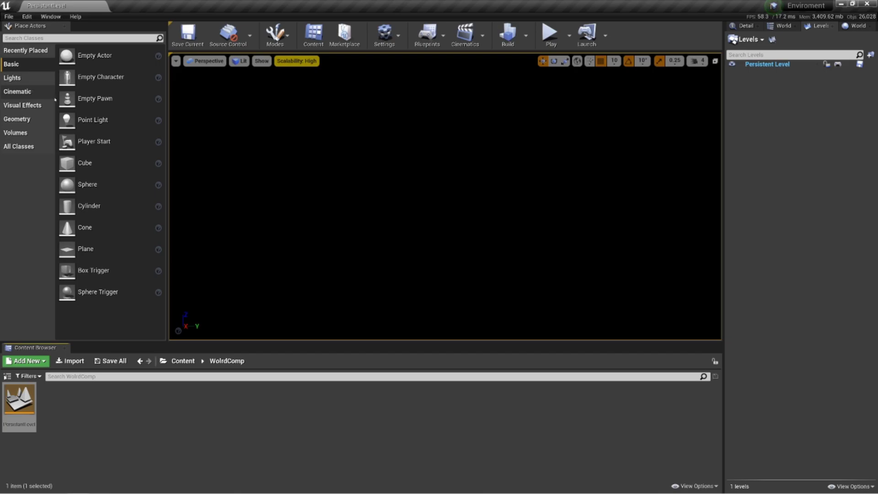
pyautogui.click(18, 78)
pyautogui.moveTo(88, 51); pyautogui.dragTo(472, 200)
# Step: Place a Sky Atmosphere, an Atmospheric Fog and an Exponential Height Fog beside the directional light
pyautogui.click(14, 92)
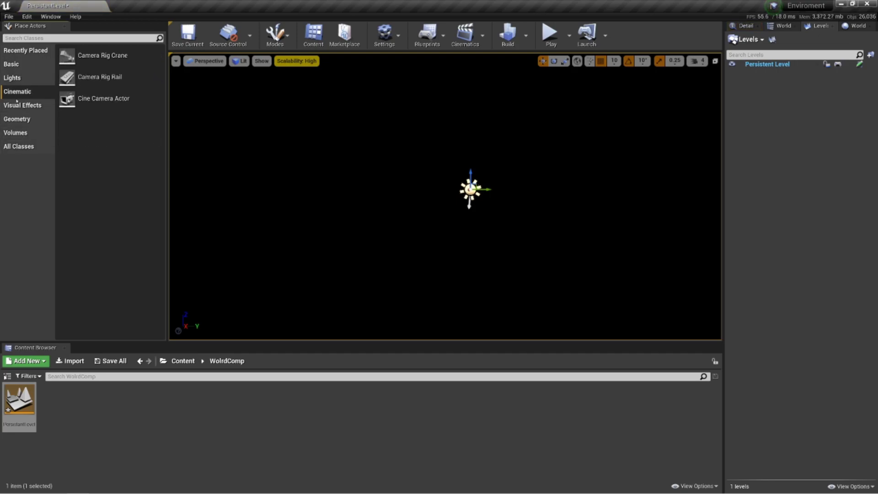
pyautogui.click(15, 105)
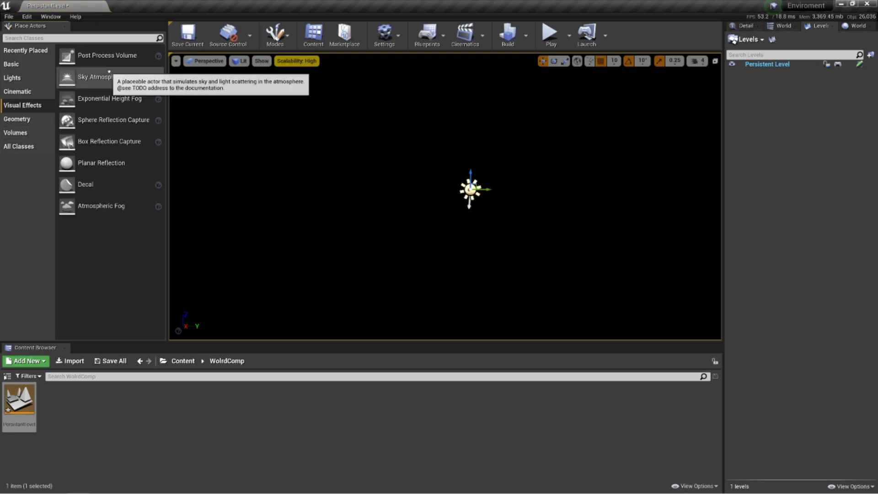
pyautogui.moveTo(99, 82); pyautogui.dragTo(460, 185)
pyautogui.moveTo(86, 207); pyautogui.dragTo(455, 201)
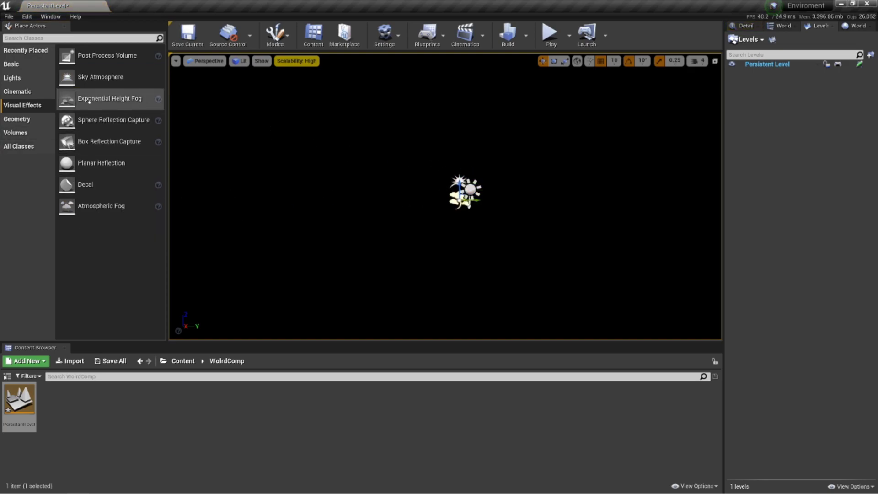
pyautogui.moveTo(92, 98); pyautogui.dragTo(456, 203)
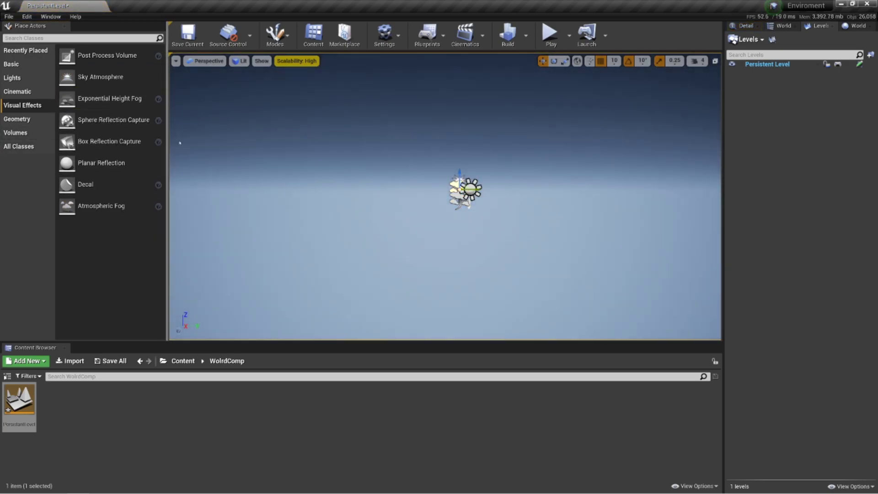
# Step: Find the BP_Sky_Sphere actor by searching for "Sky", place it in the scene and save the current level
pyautogui.click(62, 38)
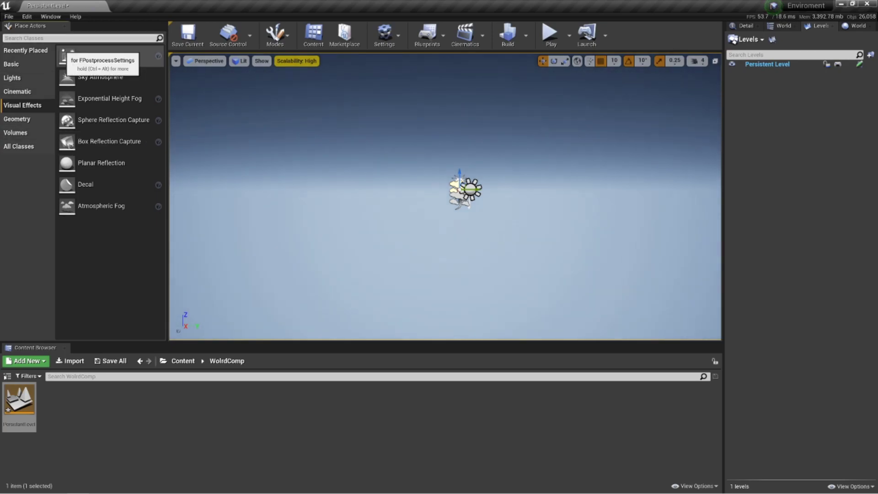
pyautogui.write('Sy')
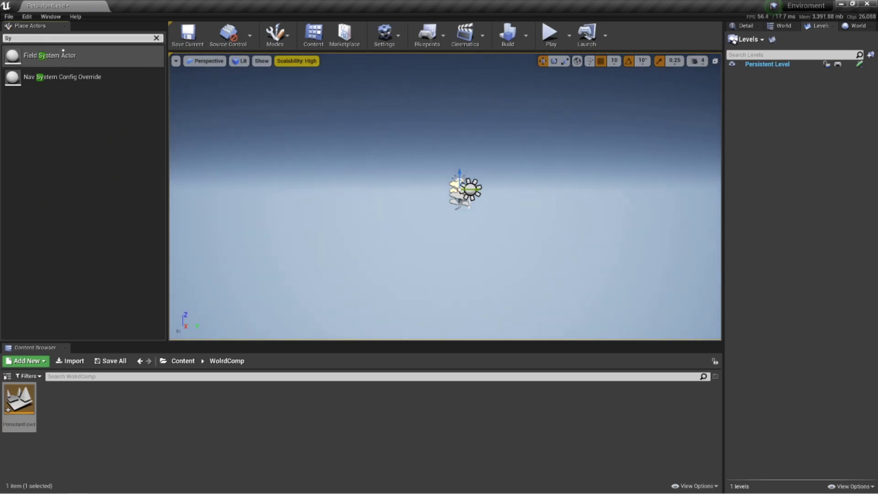
pyautogui.press('BackSpace')
pyautogui.write('ky')
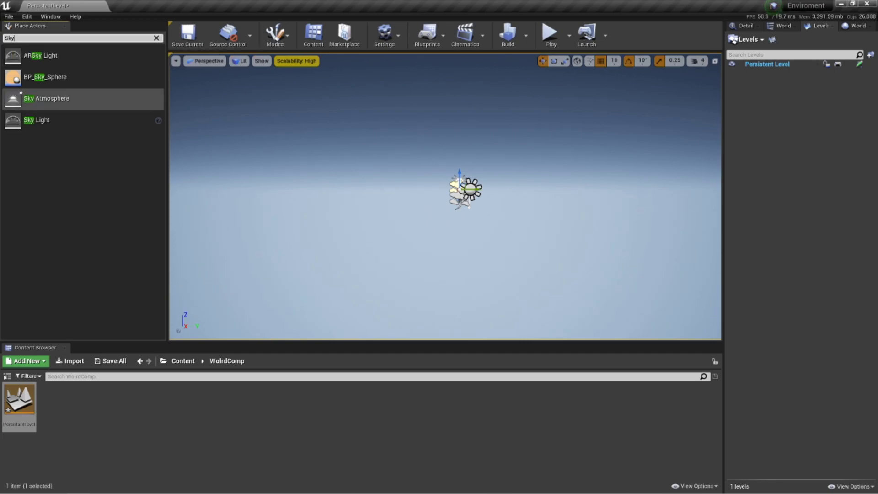
pyautogui.moveTo(26, 76); pyautogui.dragTo(463, 200)
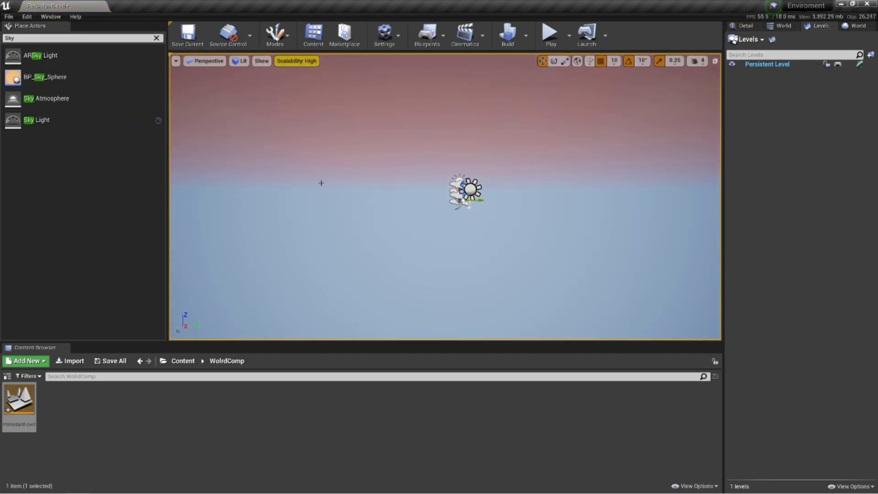
pyautogui.moveTo(321, 183); pyautogui.dragTo(368, 190, button='right')
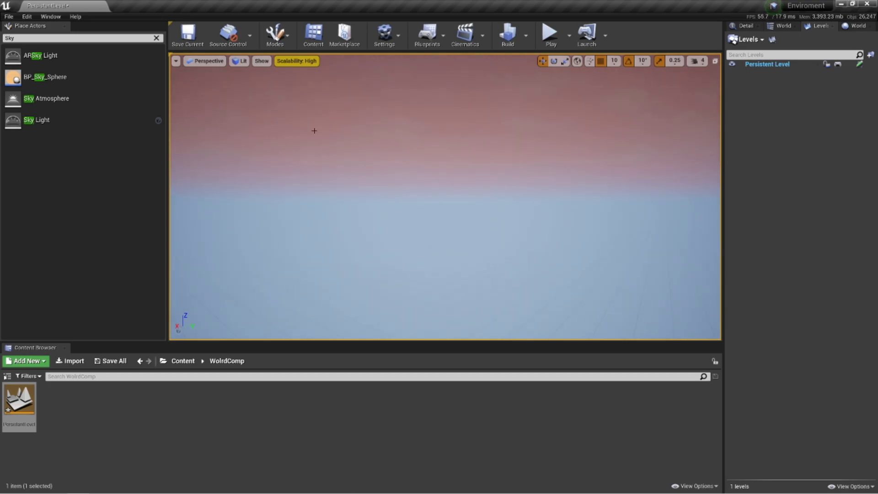
pyautogui.click(188, 33)
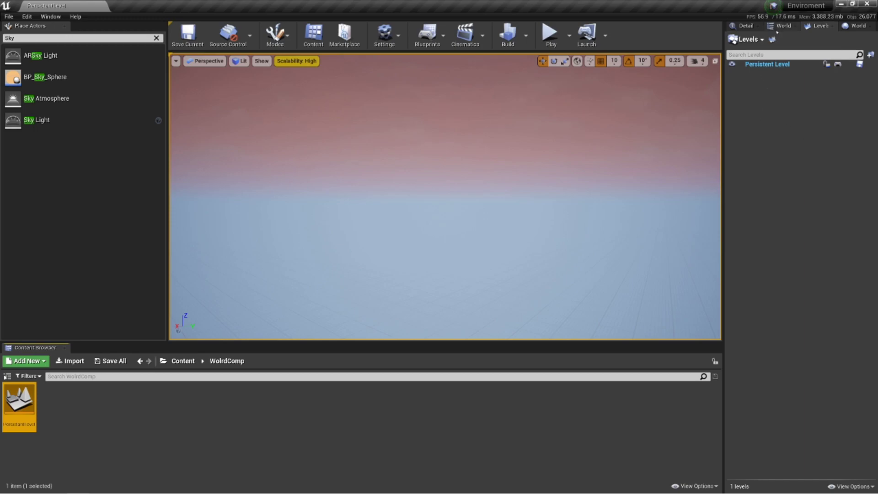
# Step: Enable World Composition in the world settings of PersistantLevel and save the level
pyautogui.click(854, 26)
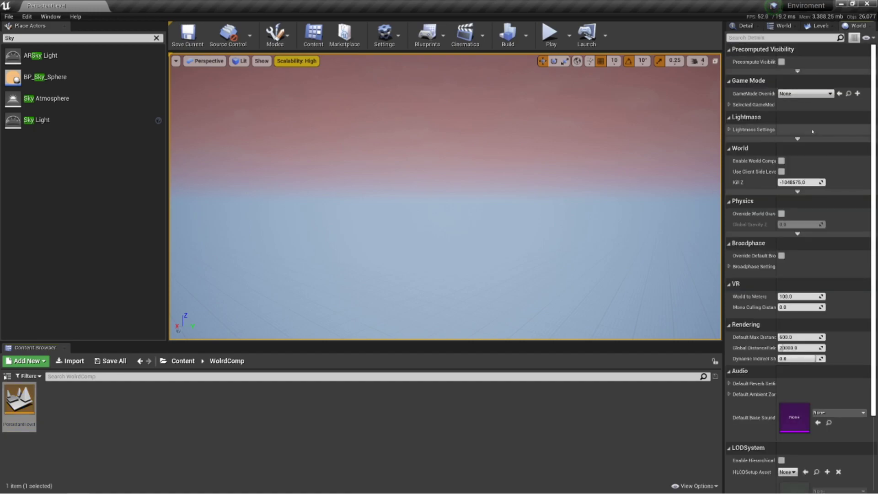
pyautogui.click(781, 160)
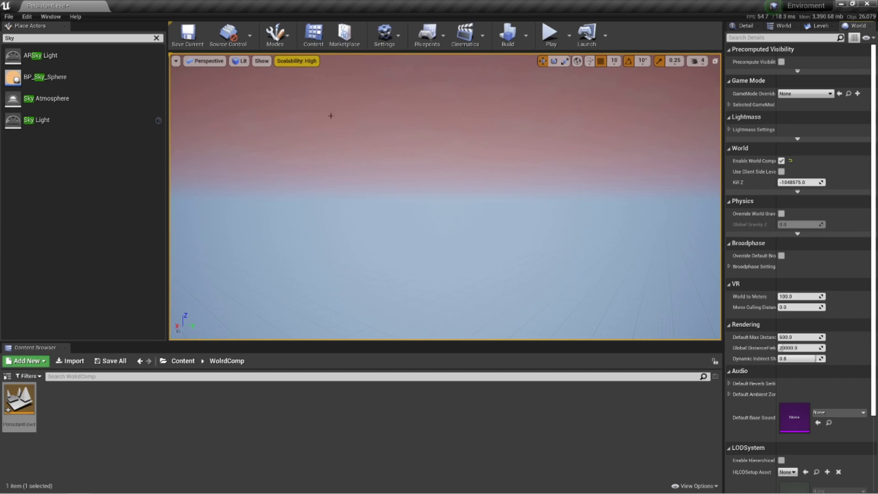
pyautogui.click(111, 360)
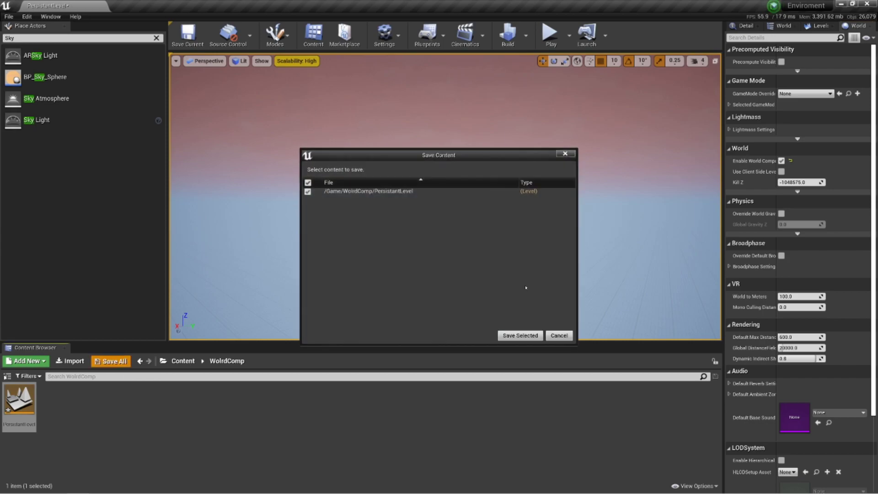
pyautogui.click(532, 335)
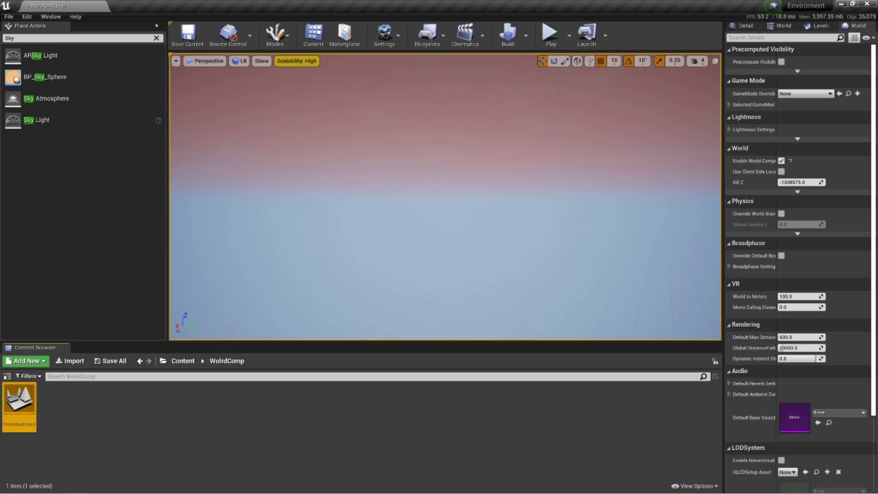
# Step: Show the project's level list and create a level named Level1 in the WolrdComp folder
pyautogui.click(50, 17)
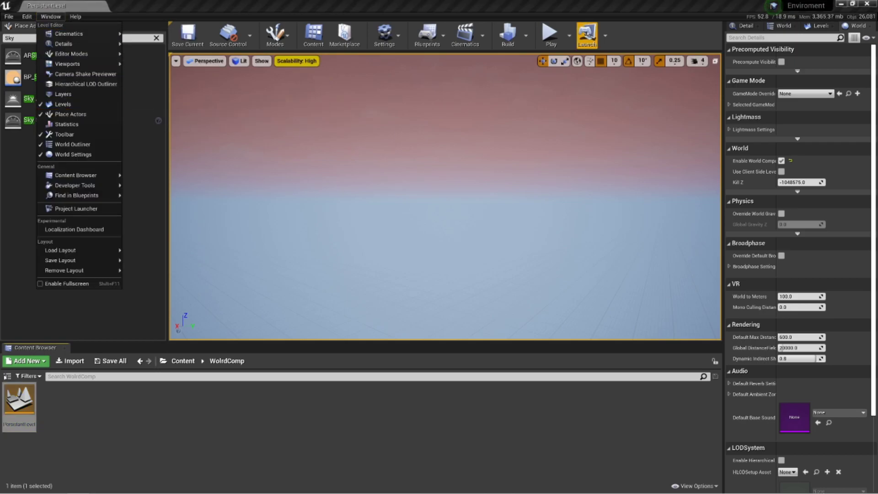
pyautogui.click(820, 26)
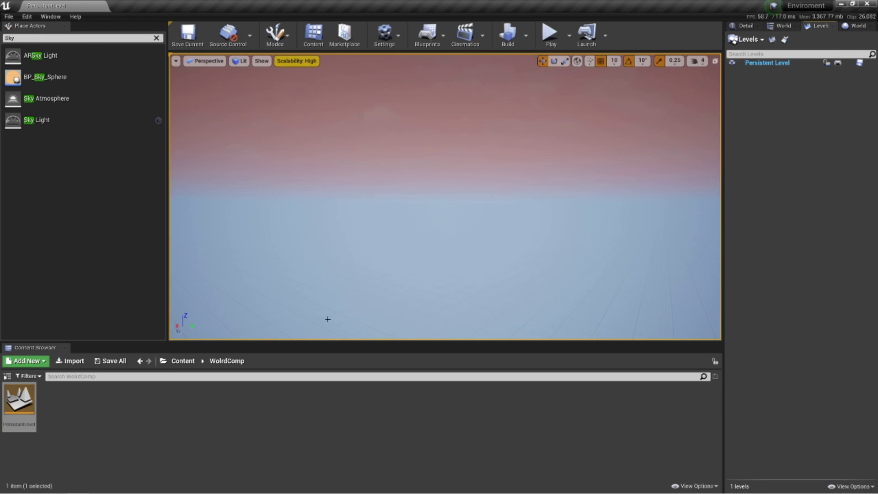
pyautogui.rightClick(61, 402)
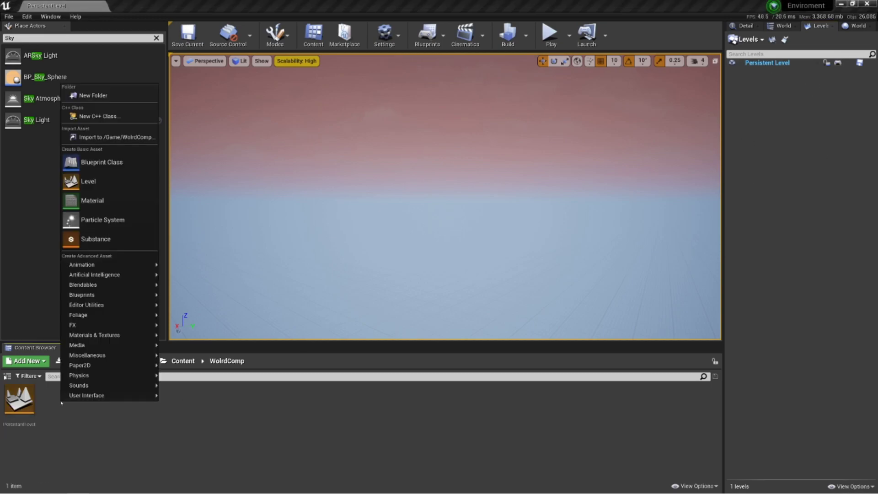
pyautogui.click(124, 184)
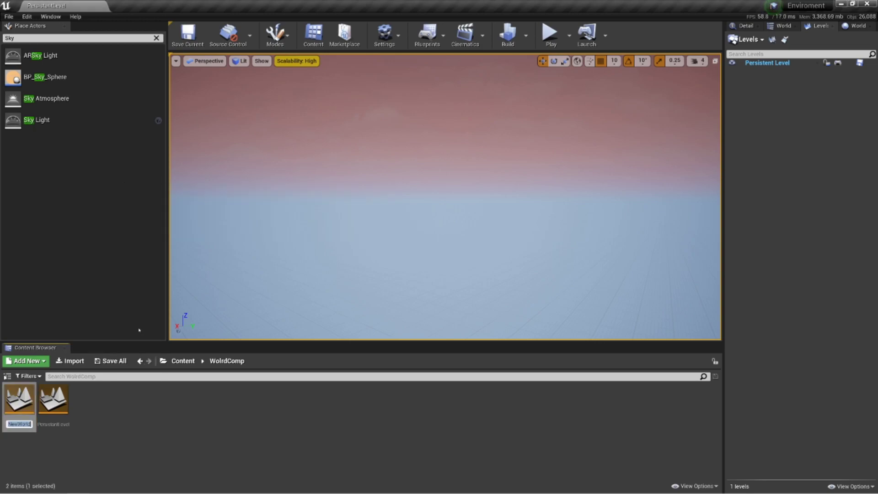
pyautogui.write('Level1')
pyautogui.press('Return')
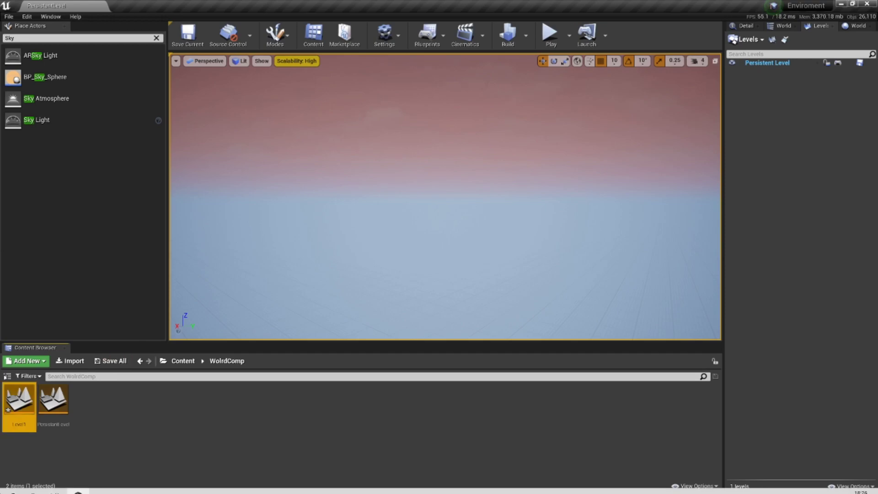
# Step: Save and open Level1, and narrow the list of placeable actors to enlarge the viewport
pyautogui.doubleClick(19, 404)
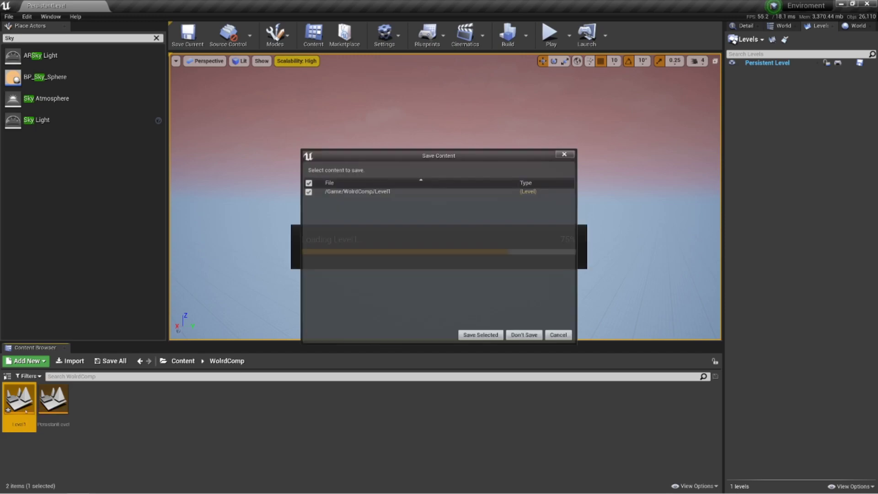
pyautogui.click(471, 335)
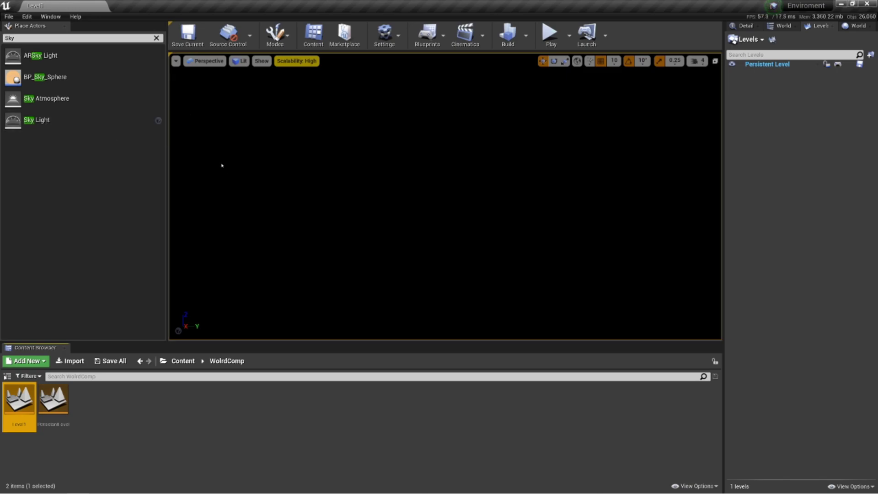
pyautogui.moveTo(167, 147); pyautogui.dragTo(92, 147)
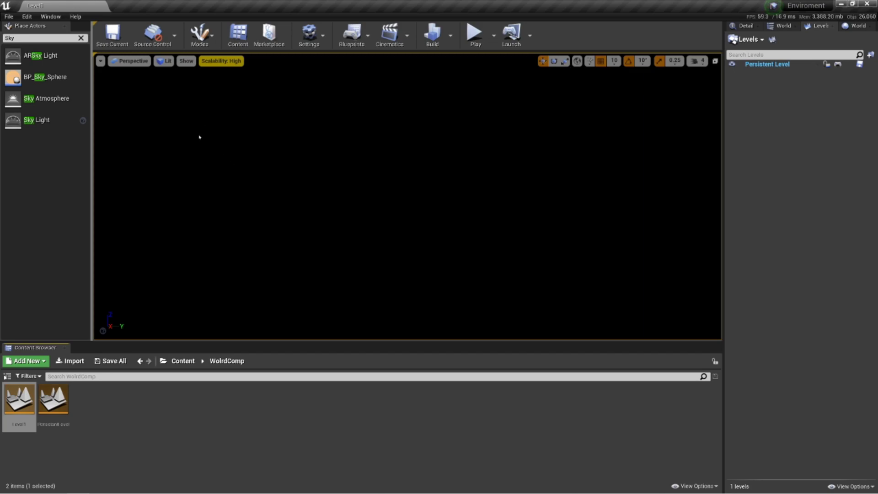
# Step: Switch Level1 to Landscape editing, widen the landscape settings and set the new landscape's section size to 31×31 quads
pyautogui.click(215, 36)
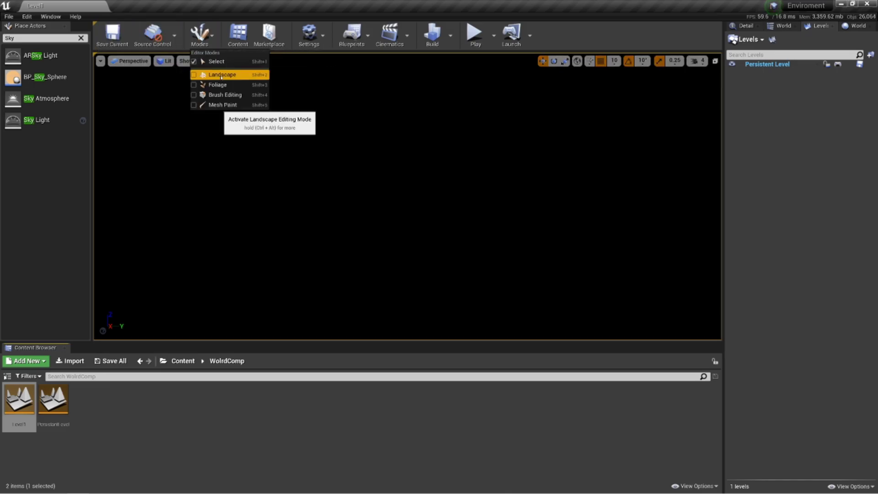
pyautogui.click(221, 75)
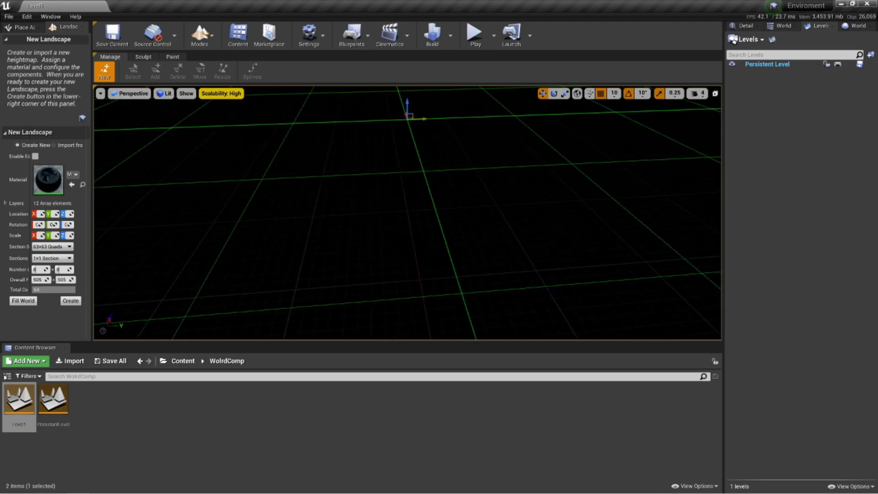
pyautogui.press('s')
pyautogui.moveTo(408, 213); pyautogui.dragTo(407, 171, button='right')
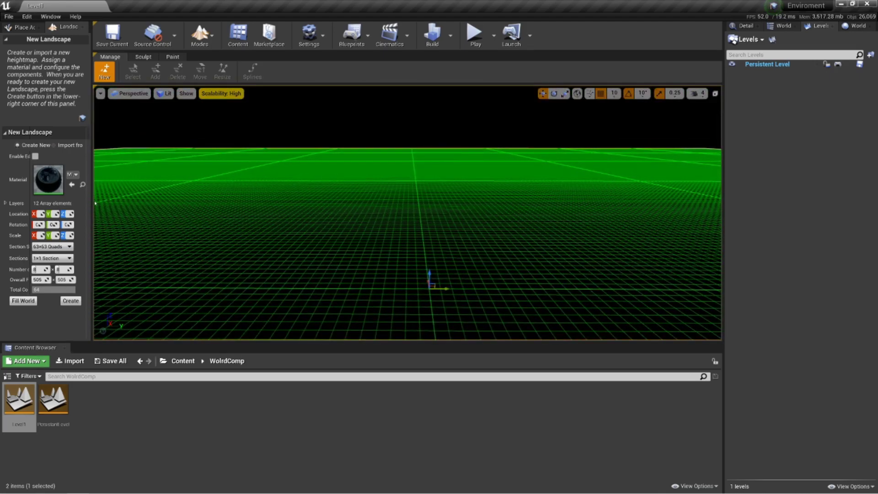
pyautogui.moveTo(92, 203); pyautogui.dragTo(128, 224)
pyautogui.click(83, 232)
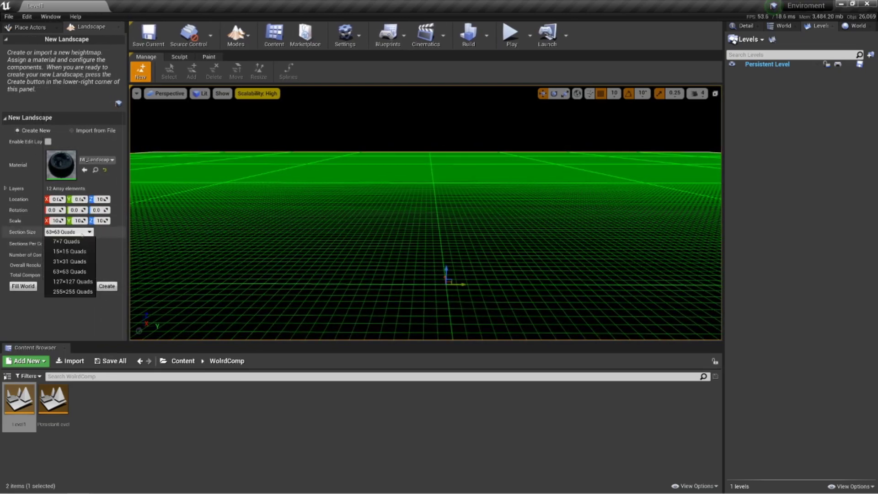
pyautogui.click(72, 263)
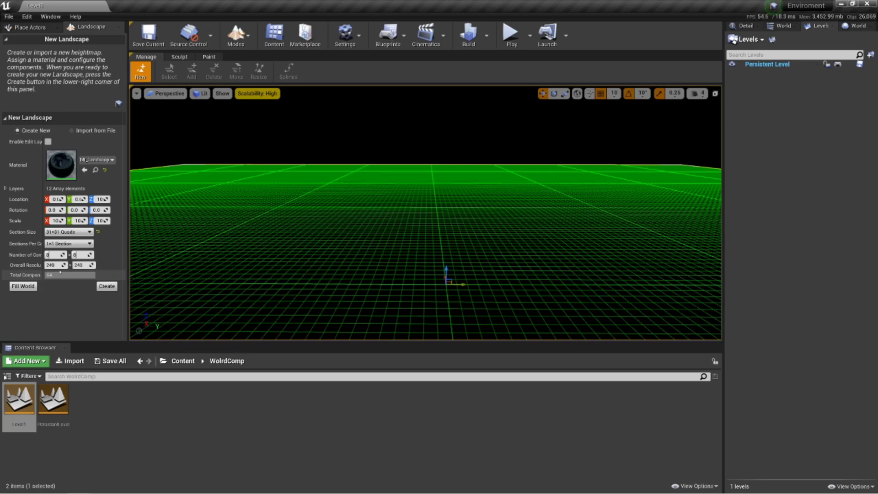
# Step: Set the number of components to 6 × 6 and create the landscape in Level1
pyautogui.click(53, 254)
pyautogui.write('7')
pyautogui.press('BackSpace')
pyautogui.write('6')
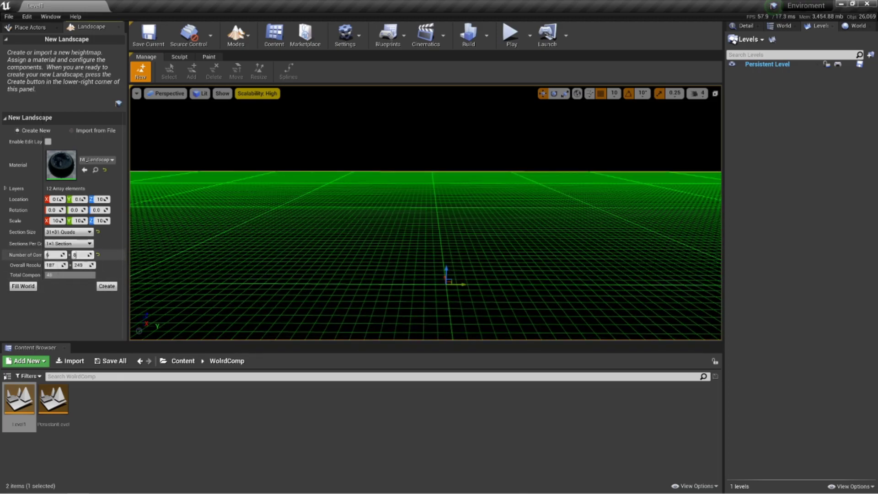
pyautogui.moveTo(77, 255); pyautogui.dragTo(74, 255)
pyautogui.moveTo(337, 237); pyautogui.dragTo(295, 230, button='right')
pyautogui.moveTo(379, 237); pyautogui.dragTo(347, 247, button='right')
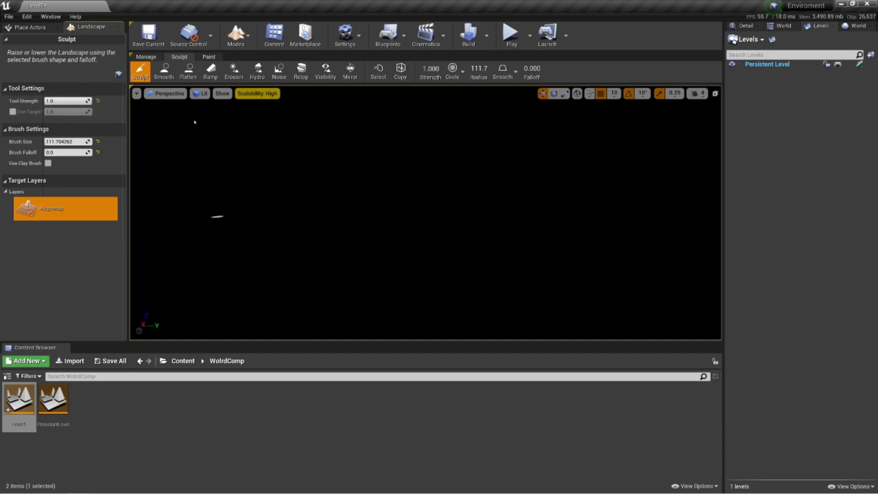
# Step: Open PersistantLevel from the WolrdComp folder, saving the changes to Level1
pyautogui.doubleClick(53, 399)
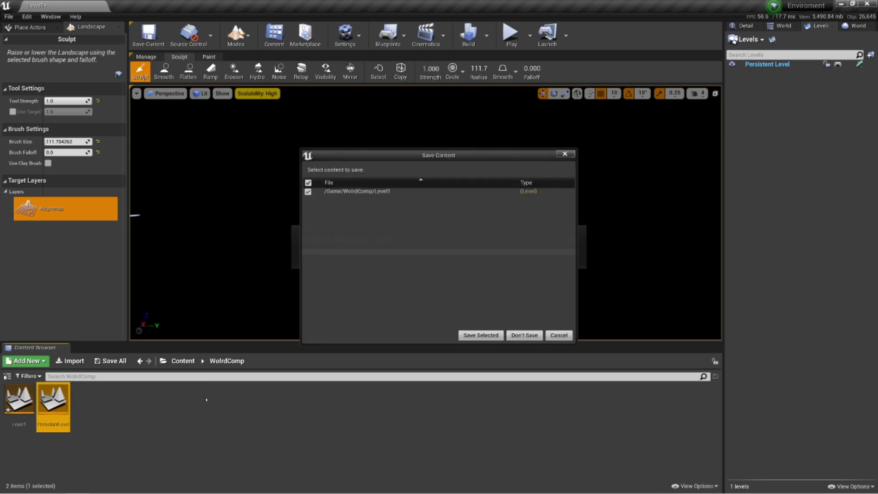
pyautogui.click(481, 335)
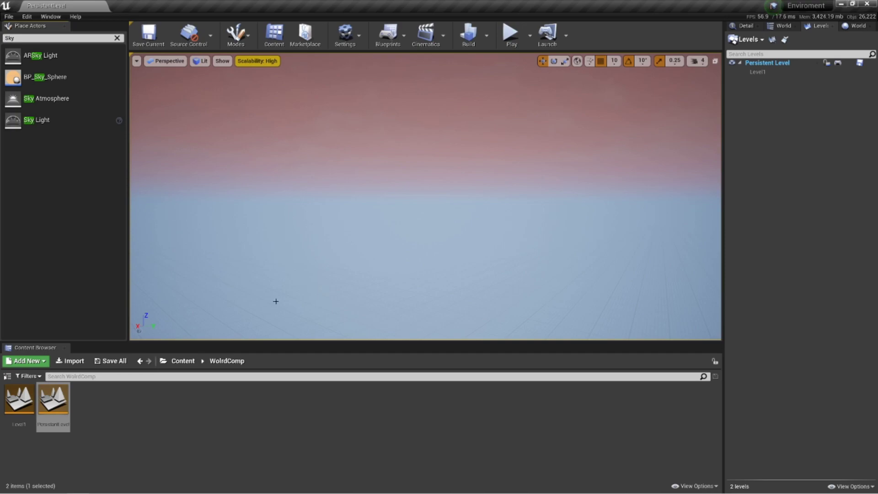
# Step: Duplicate the landscape level three times as Level2, Level3 and Level4, and save the new levels
pyautogui.click(19, 399)
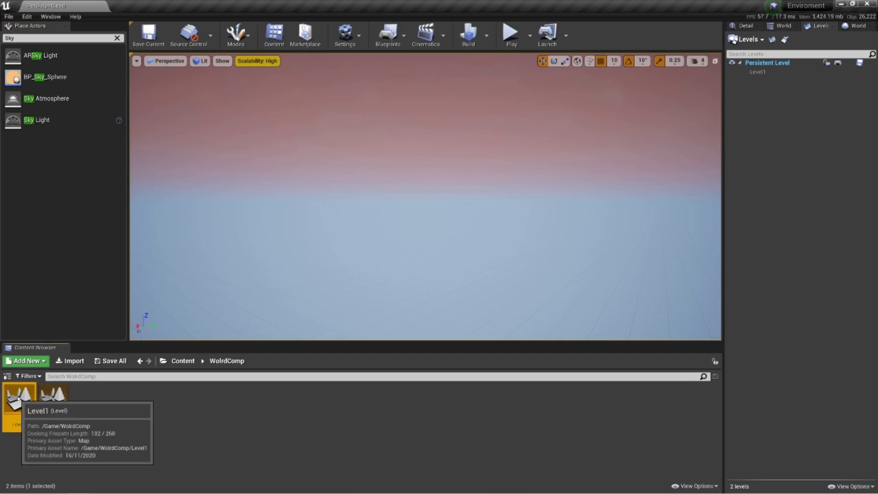
pyautogui.rightClick(17, 398)
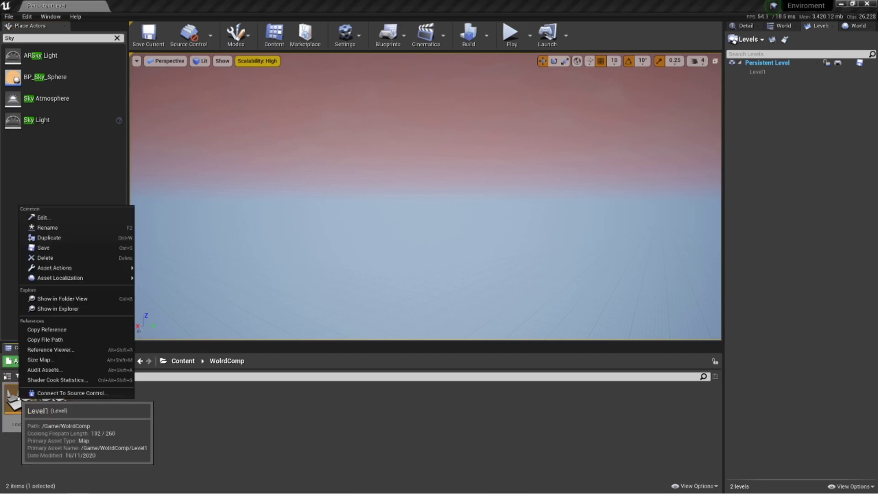
pyautogui.click(72, 239)
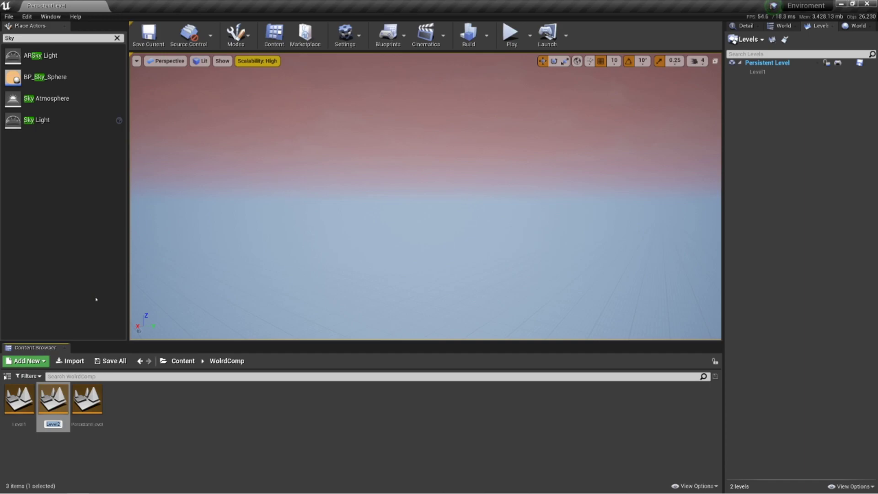
pyautogui.rightClick(46, 426)
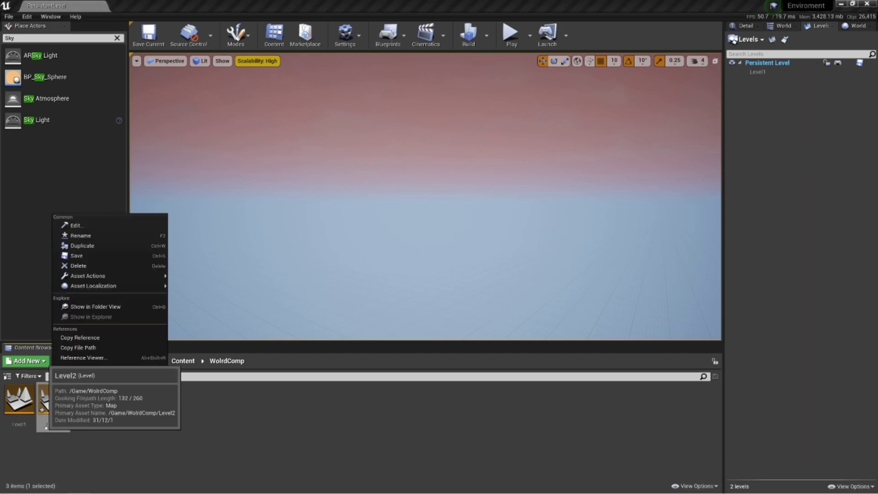
pyautogui.click(78, 245)
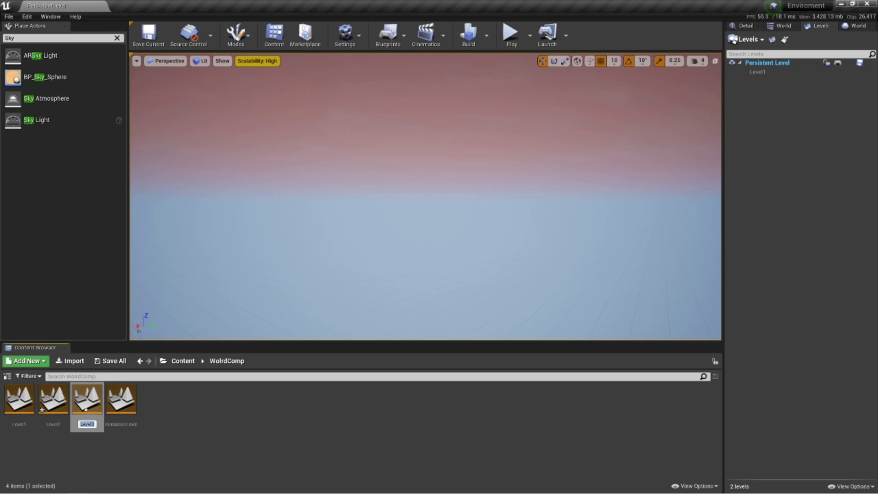
pyautogui.press('Return')
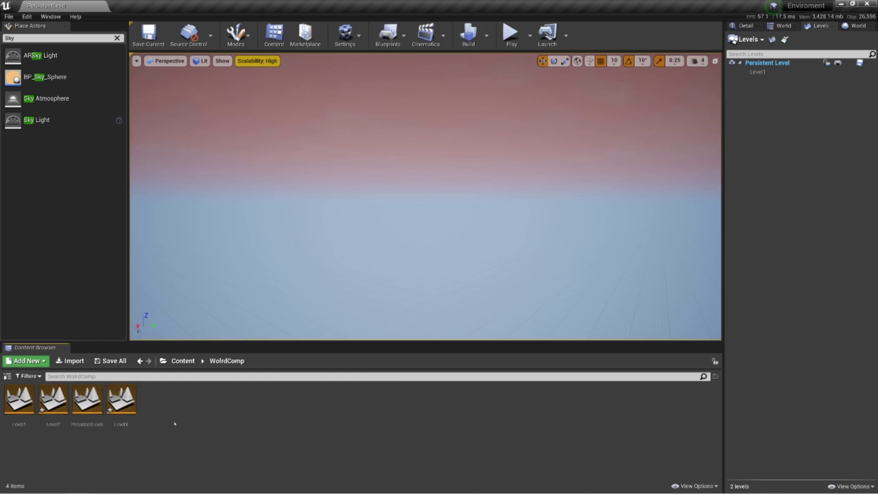
pyautogui.rightClick(122, 401)
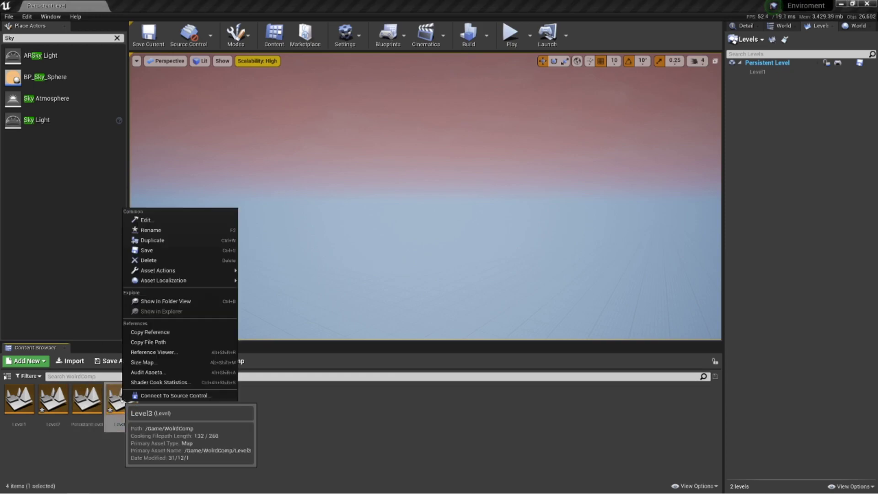
pyautogui.click(149, 241)
pyautogui.click(237, 404)
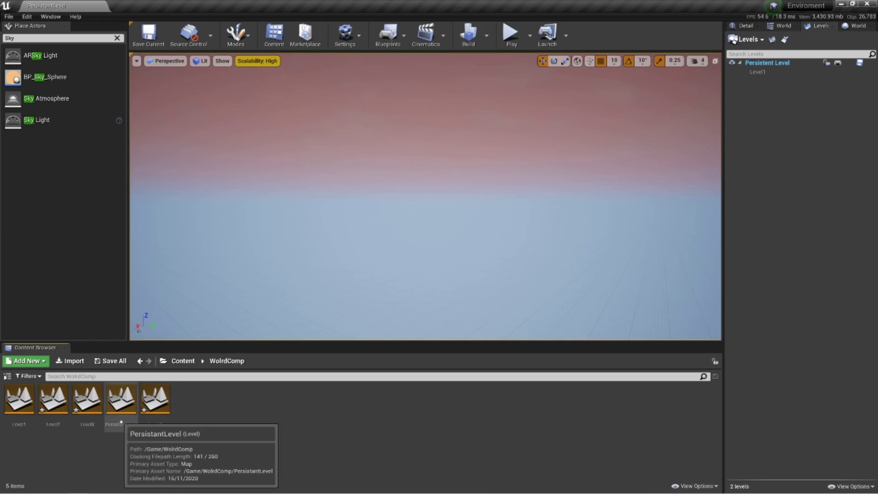
pyautogui.click(110, 361)
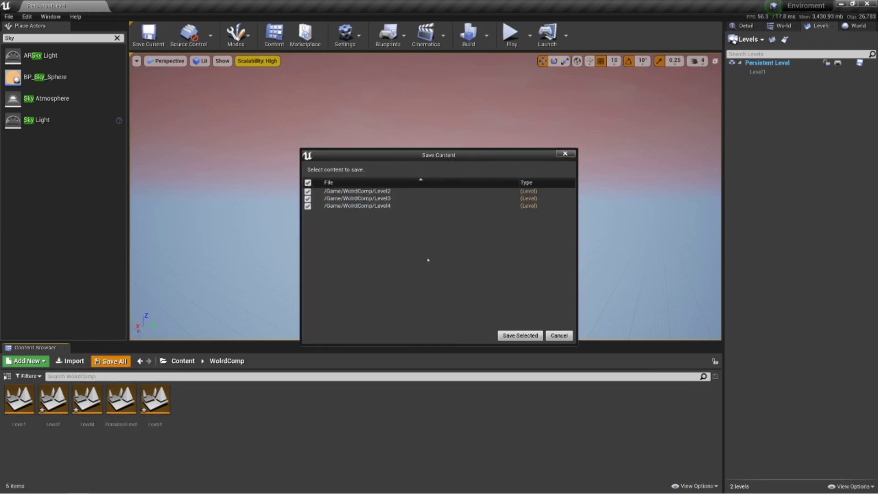
pyautogui.click(517, 335)
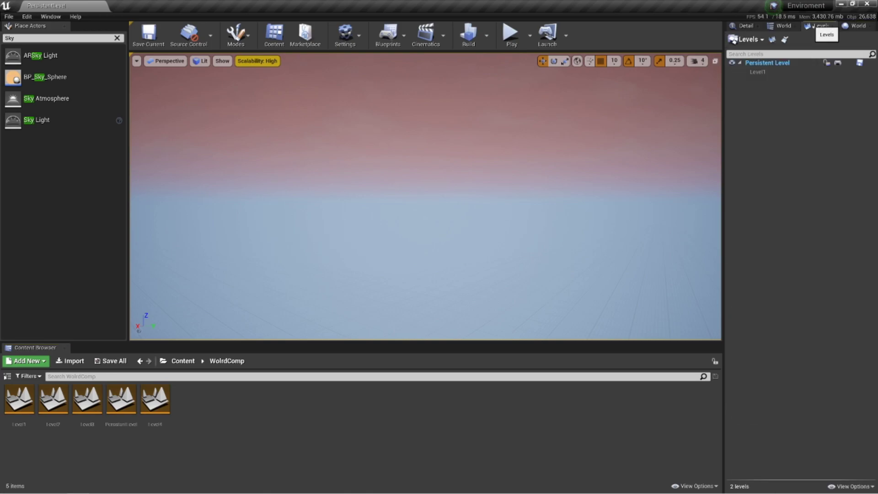
# Step: Load Level1 into the persistent level and examine its landscape
pyautogui.doubleClick(758, 72)
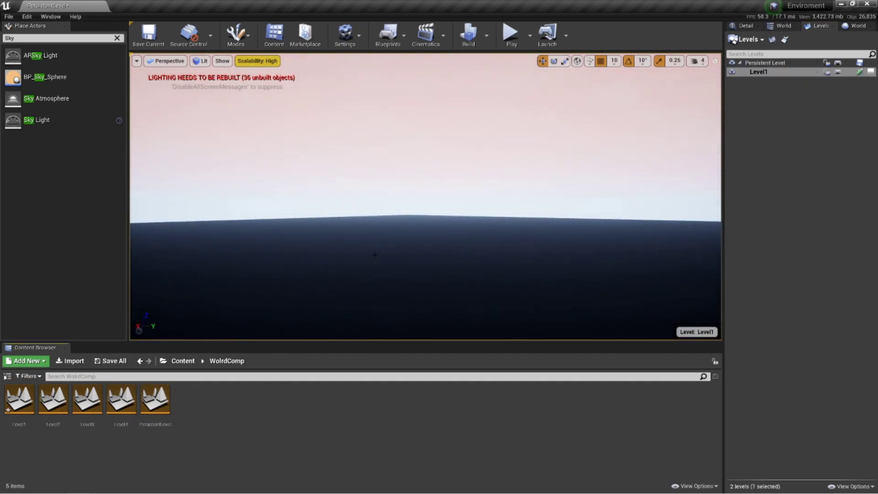
pyautogui.moveTo(407, 251)
pyautogui.mouseDown(button='right')
pyautogui.moveTo(430, 280)
pyautogui.moveTo(408, 251)
pyautogui.mouseUp(button='right')
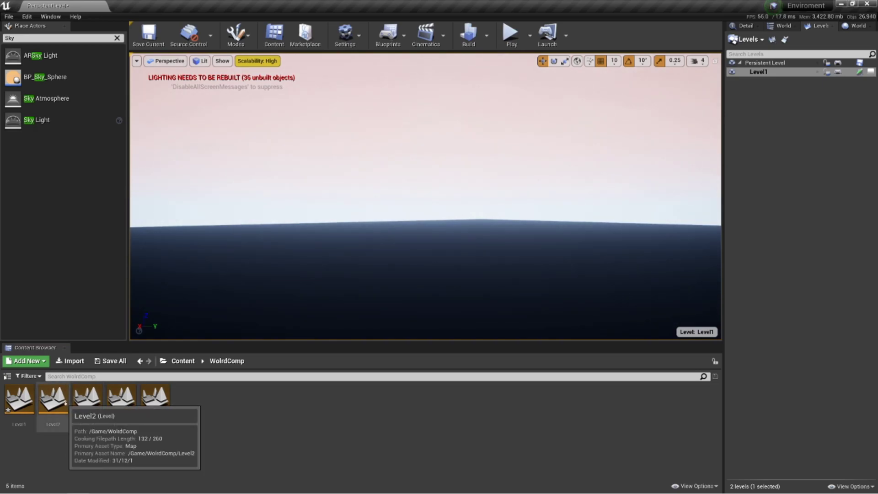
# Step: Save the pending changes, open Level2 and reopen PersistantLevel to refresh its list of sub-levels
pyautogui.doubleClick(53, 397)
pyautogui.click(485, 337)
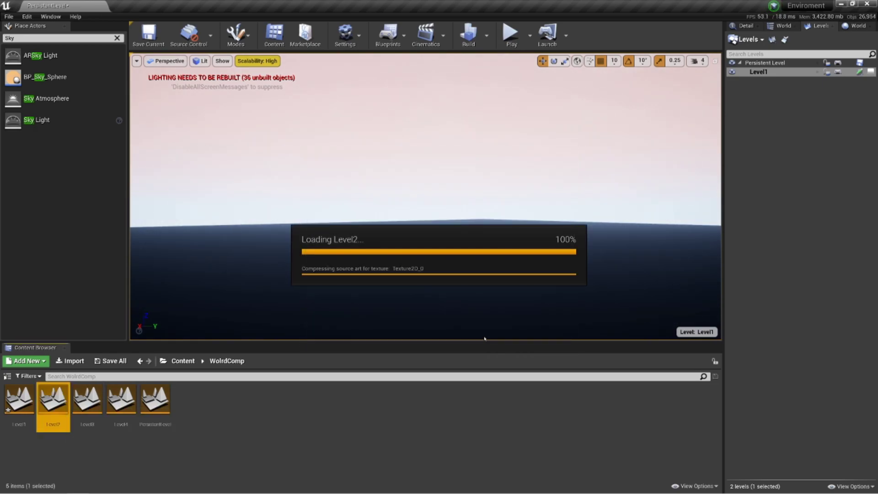
pyautogui.click(166, 399)
pyautogui.doubleClick(166, 400)
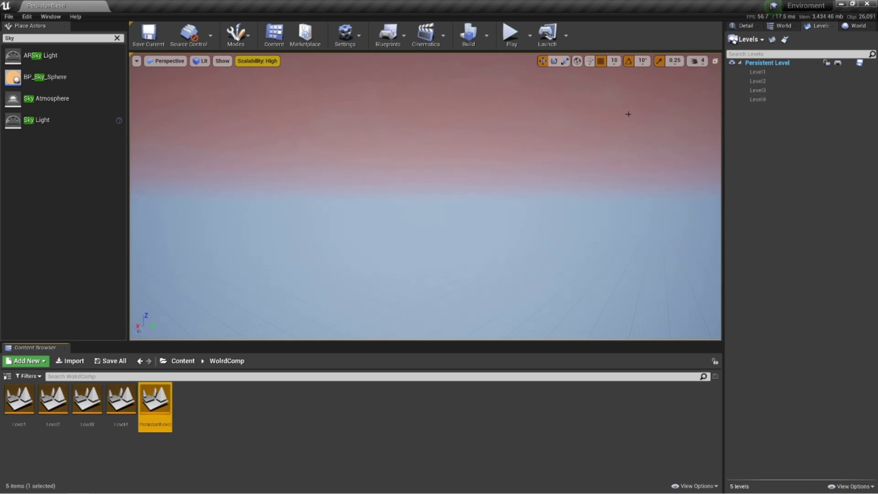
# Step: Load Level1, Level2, Level3 and Level4 together into the persistent level and save all changed levels
pyautogui.moveTo(582, 141); pyautogui.dragTo(665, 147, button='right')
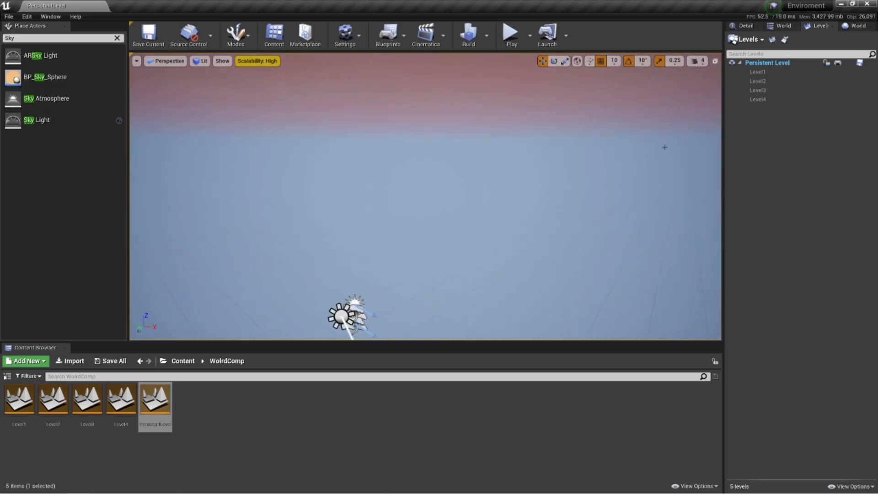
pyautogui.click(759, 72)
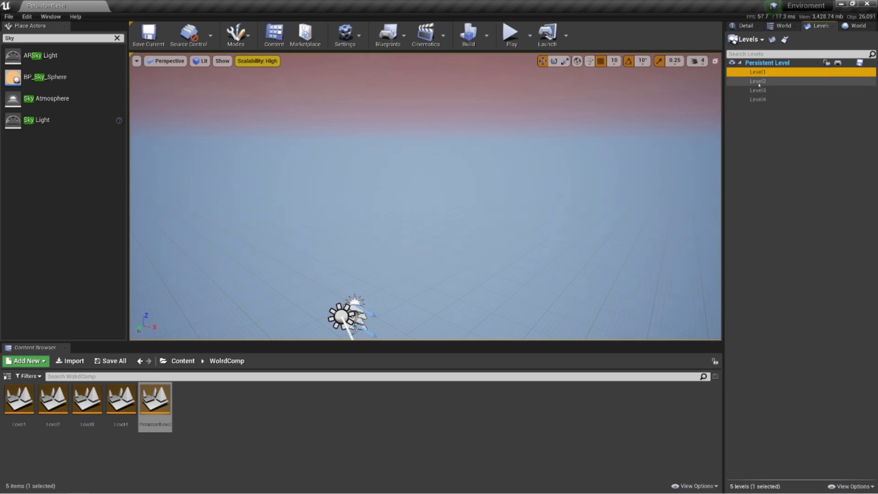
pyautogui.keyDown('ctrl'); pyautogui.click(759, 83); pyautogui.keyUp('ctrl')
pyautogui.keyDown('ctrl'); pyautogui.click(759, 91); pyautogui.keyUp('ctrl')
pyautogui.keyDown('ctrl'); pyautogui.click(759, 100); pyautogui.keyUp('ctrl')
pyautogui.rightClick(760, 78)
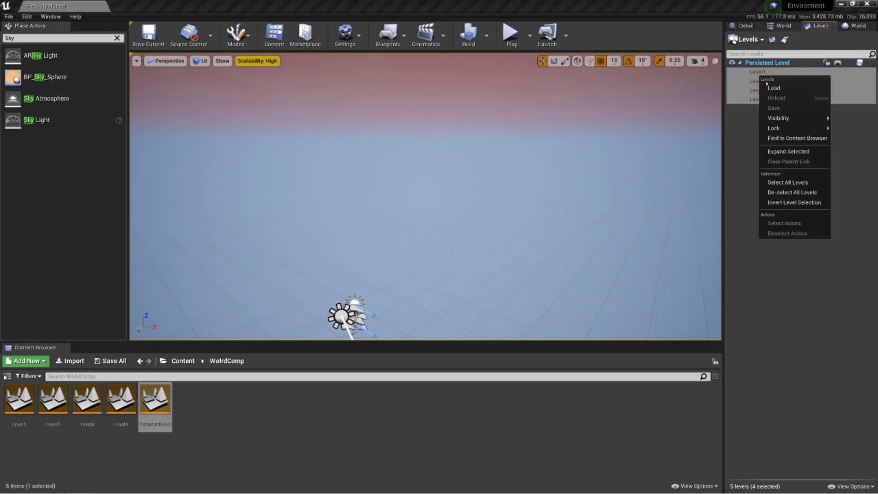
pyautogui.click(774, 87)
pyautogui.moveTo(624, 171); pyautogui.dragTo(706, 192, button='right')
pyautogui.moveTo(461, 191); pyautogui.dragTo(453, 207, button='right')
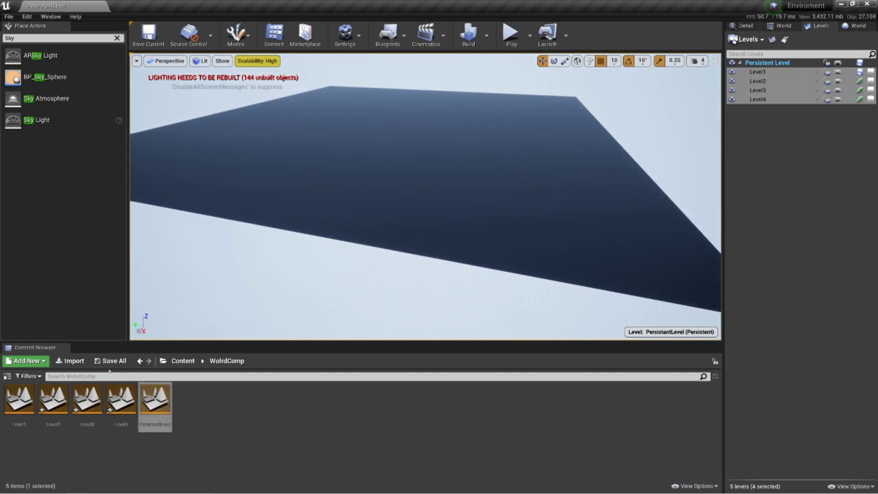
pyautogui.click(111, 361)
pyautogui.click(519, 336)
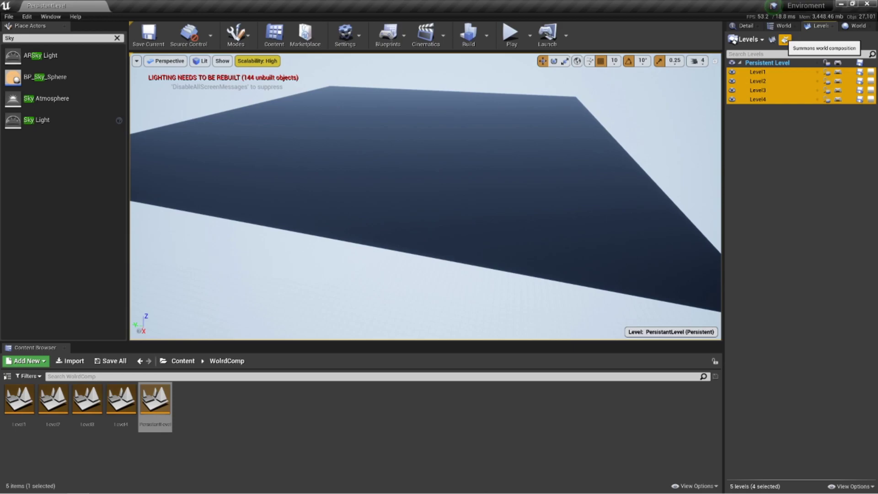
# Step: Arrange the four level tiles edge to edge as a 2 × 2 grid in World Composition, with Level2 and Level4 above Level1 and Level3
pyautogui.click(785, 40)
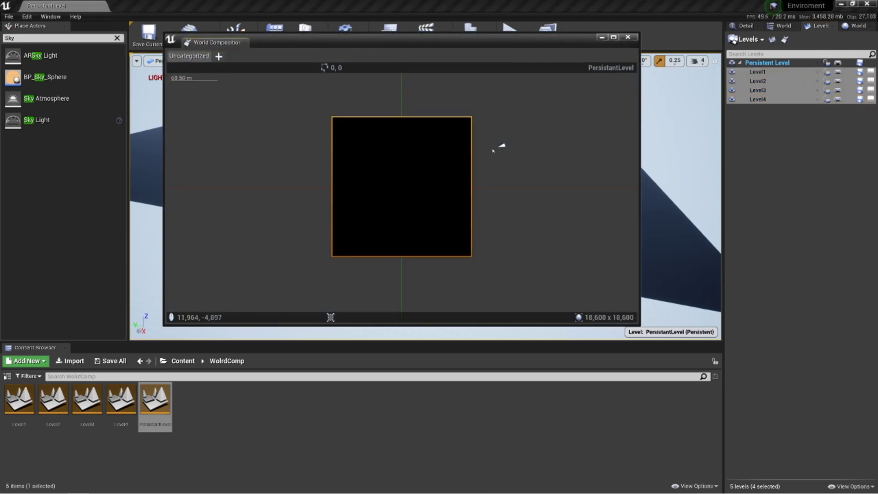
pyautogui.scroll(-1, 493, 151)
pyautogui.moveTo(414, 203); pyautogui.dragTo(509, 135)
pyautogui.moveTo(428, 176); pyautogui.dragTo(526, 235)
pyautogui.moveTo(439, 194); pyautogui.dragTo(396, 147)
pyautogui.moveTo(294, 239); pyautogui.dragTo(353, 256)
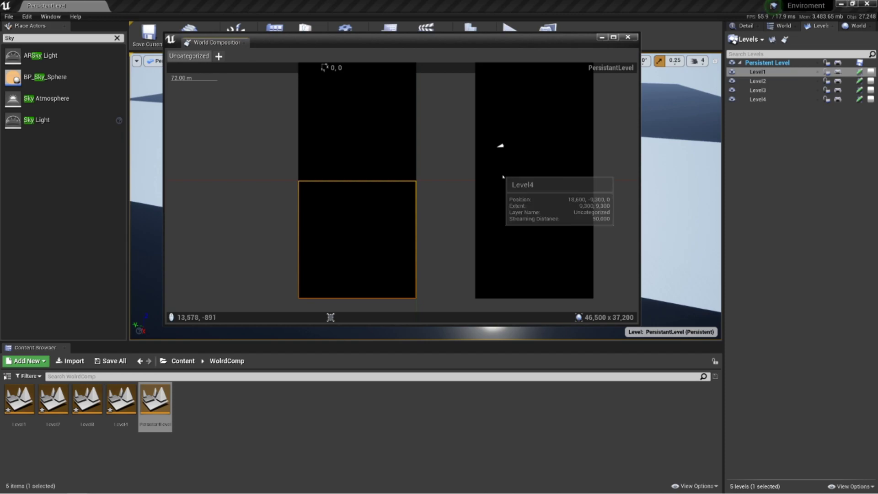
pyautogui.moveTo(509, 174); pyautogui.dragTo(451, 174)
pyautogui.moveTo(488, 208); pyautogui.dragTo(443, 205)
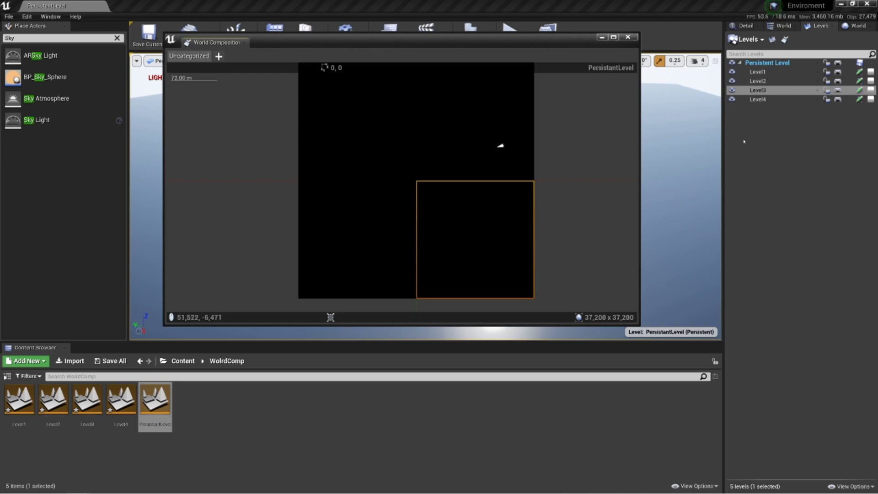
pyautogui.click(627, 40)
# Step: Look over the joined landscapes and activate the Sculpt tool in Landscape editing
pyautogui.moveTo(603, 137); pyautogui.dragTo(544, 112, button='right')
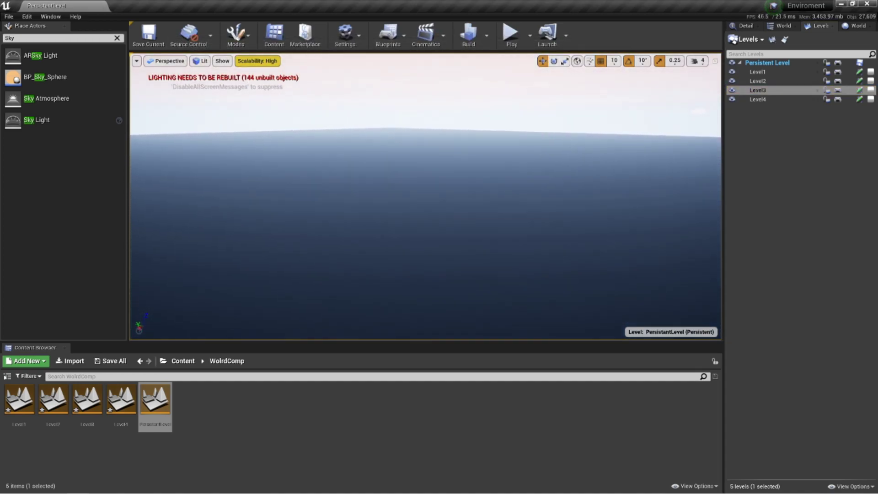
pyautogui.moveTo(376, 164); pyautogui.dragTo(392, 150, button='right')
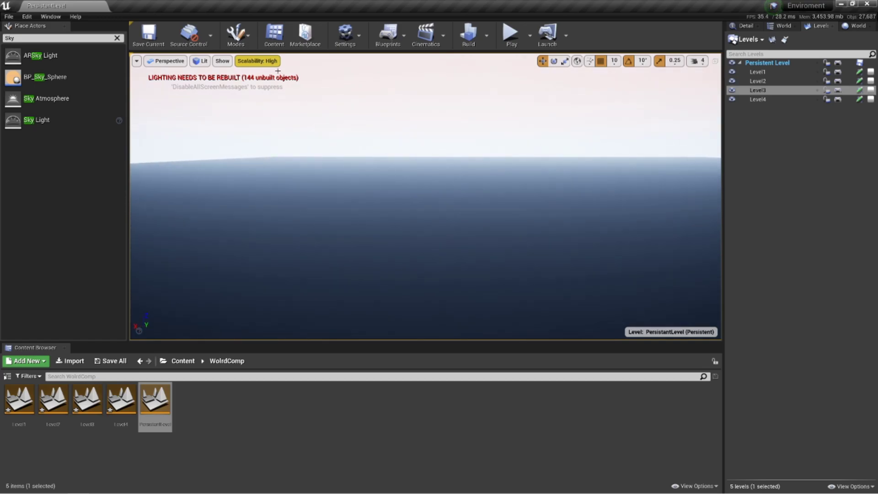
pyautogui.click(235, 35)
pyautogui.click(249, 74)
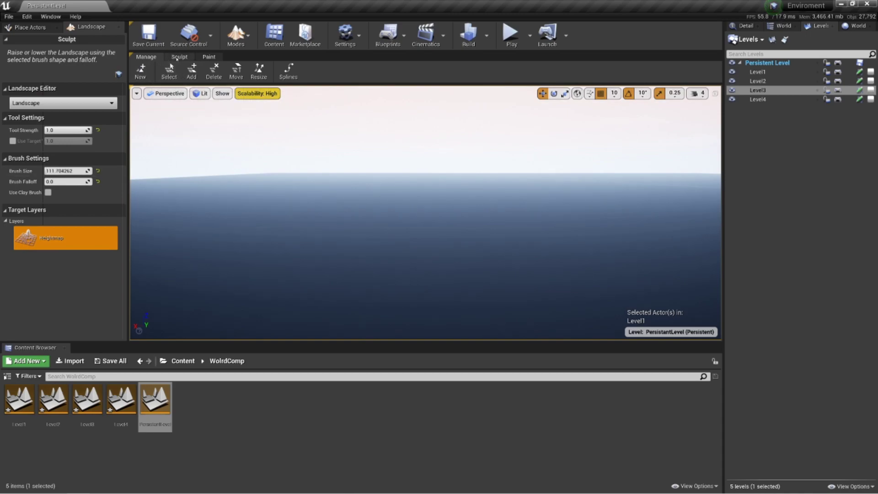
pyautogui.click(179, 56)
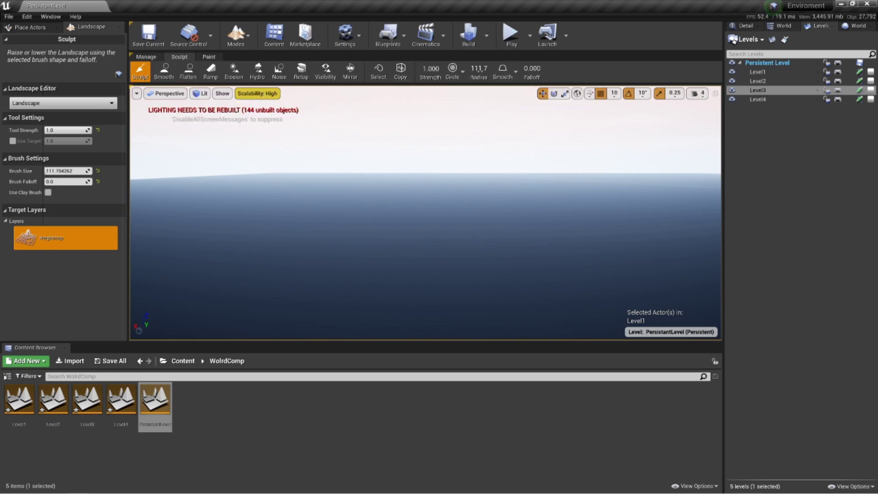
# Step: Try the Sculpt brush at a size of 8192 on the landscape and undo the trial
pyautogui.moveTo(479, 69); pyautogui.dragTo(512, 69)
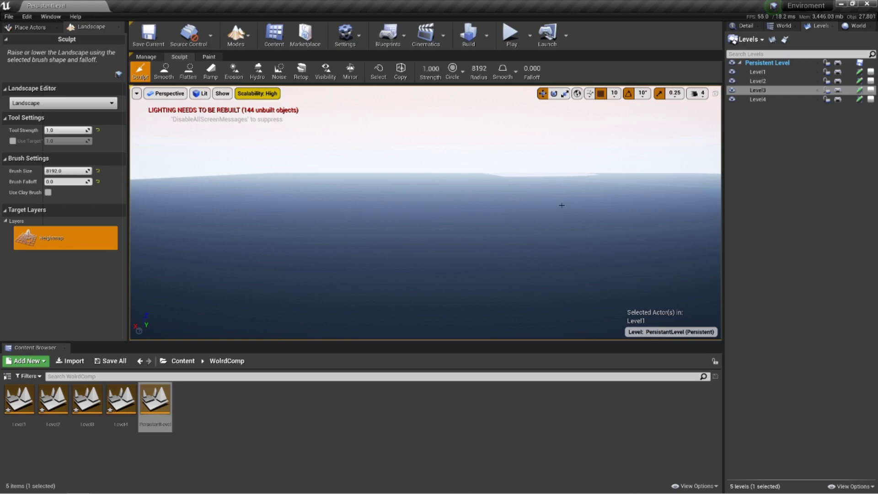
pyautogui.moveTo(560, 204)
pyautogui.mouseDown(button='right')
pyautogui.moveTo(561, 169)
pyautogui.moveTo(561, 247)
pyautogui.moveTo(549, 187)
pyautogui.mouseUp(button='right')
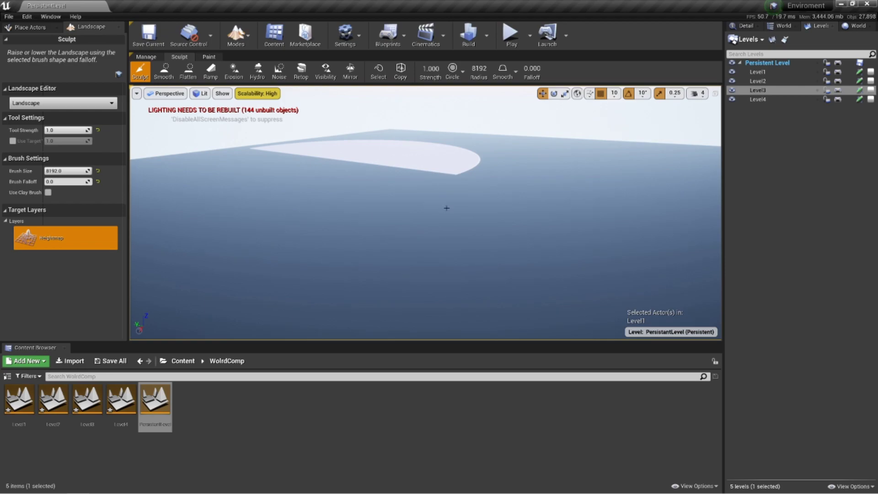
pyautogui.hotkey('ctrl', 'z')
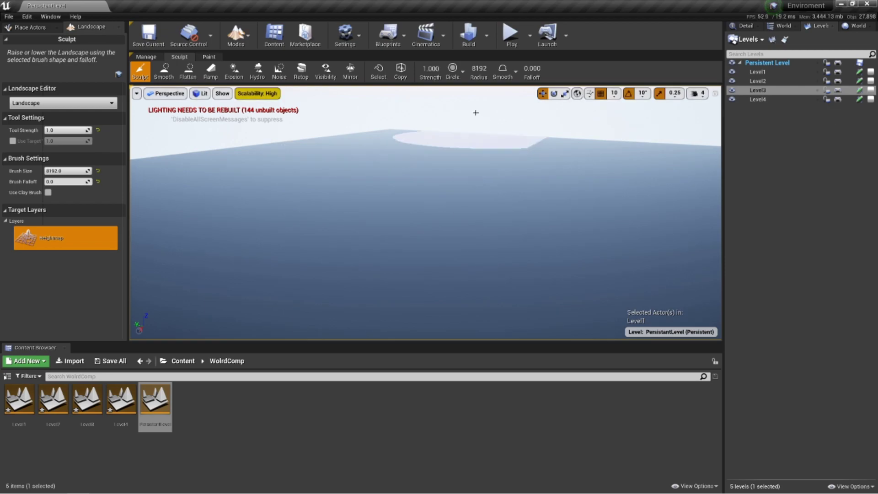
# Step: Set the Sculpt brush size to about 817 and make Level1 the current level
pyautogui.moveTo(86, 171); pyautogui.dragTo(57, 171)
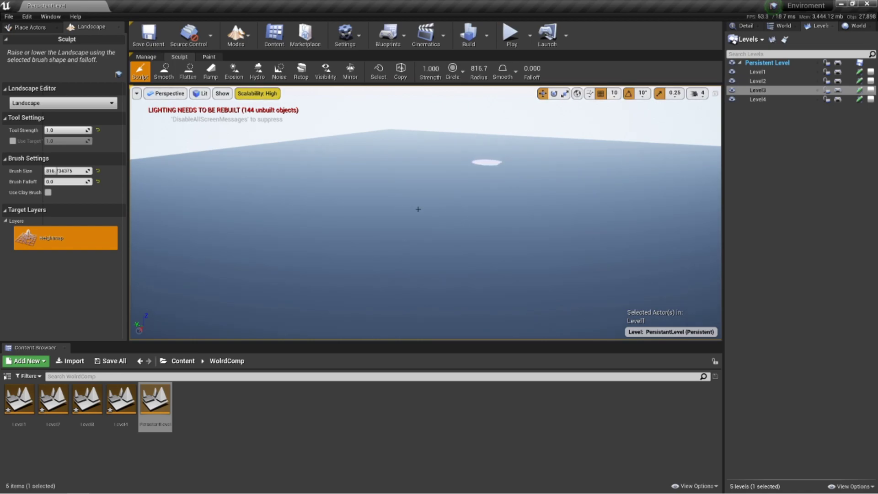
pyautogui.moveTo(453, 196); pyautogui.dragTo(572, 204, button='right')
pyautogui.moveTo(429, 188); pyautogui.dragTo(420, 210, button='right')
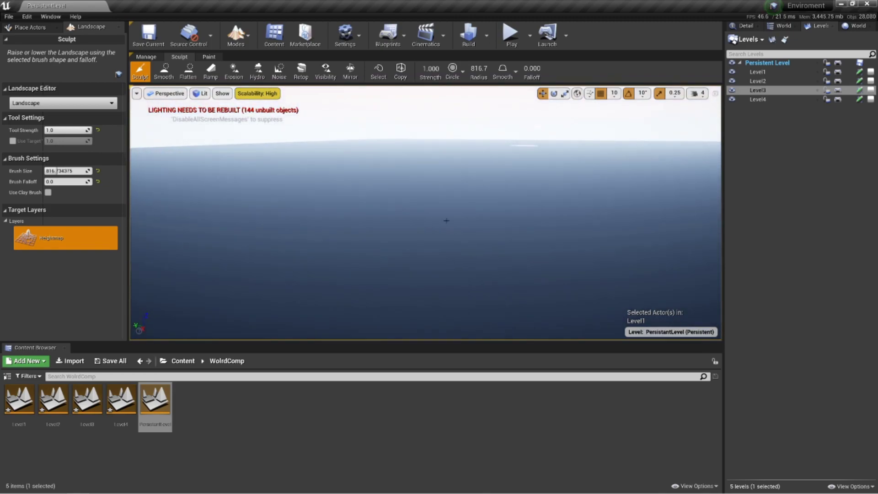
pyautogui.rightClick(766, 72)
pyautogui.click(785, 83)
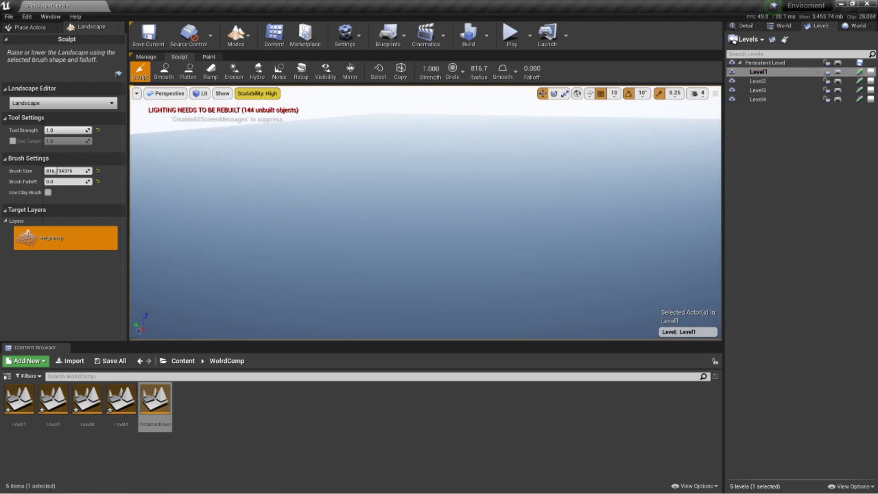
pyautogui.moveTo(531, 222); pyautogui.dragTo(546, 206, button='right')
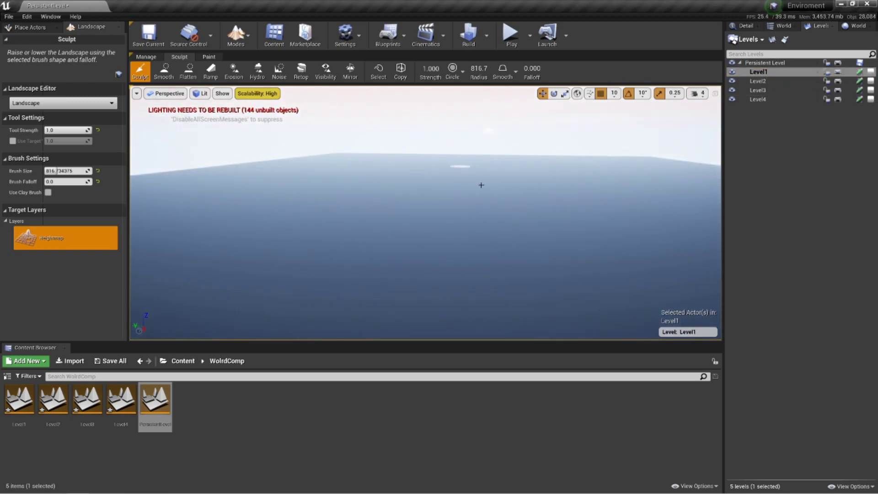
# Step: Rearrange the level tiles in World Composition, putting Level1 in the upper-left slot and keeping all four edge to edge in a 2 × 2 grid
pyautogui.click(772, 39)
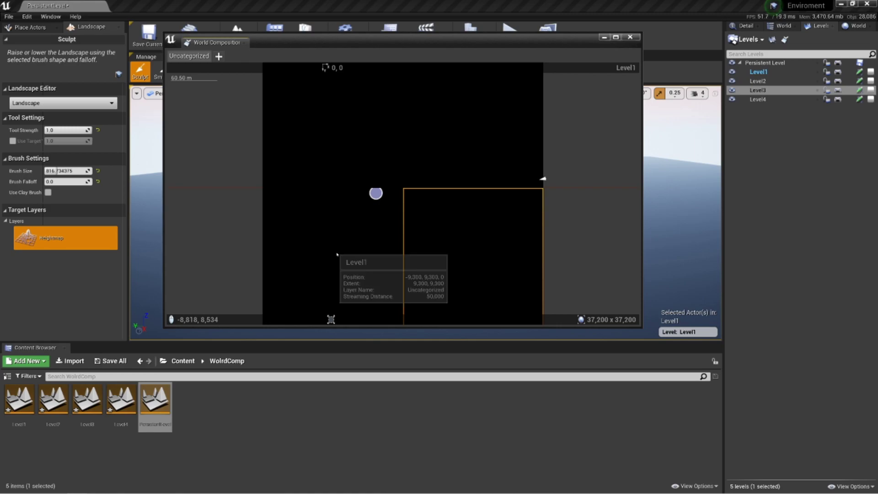
pyautogui.moveTo(343, 221); pyautogui.dragTo(251, 136)
pyautogui.moveTo(320, 111); pyautogui.dragTo(348, 225)
pyautogui.moveTo(503, 112); pyautogui.dragTo(600, 188)
pyautogui.moveTo(344, 205); pyautogui.dragTo(470, 89)
pyautogui.moveTo(251, 190); pyautogui.dragTo(353, 129)
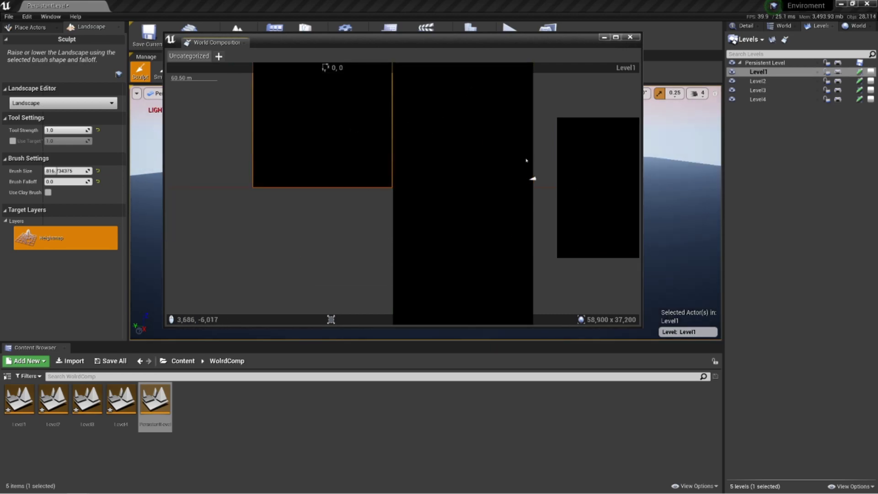
pyautogui.moveTo(602, 170); pyautogui.dragTo(304, 244)
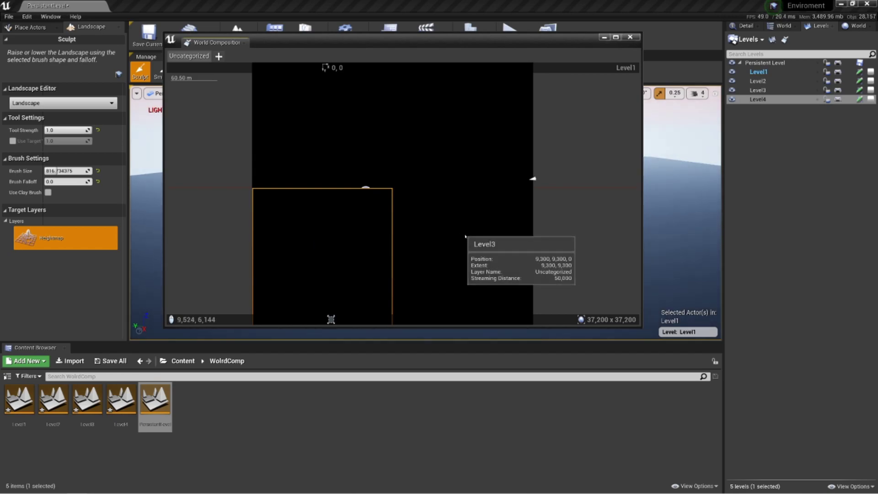
pyautogui.moveTo(465, 246); pyautogui.dragTo(605, 249)
pyautogui.moveTo(383, 252); pyautogui.dragTo(304, 249)
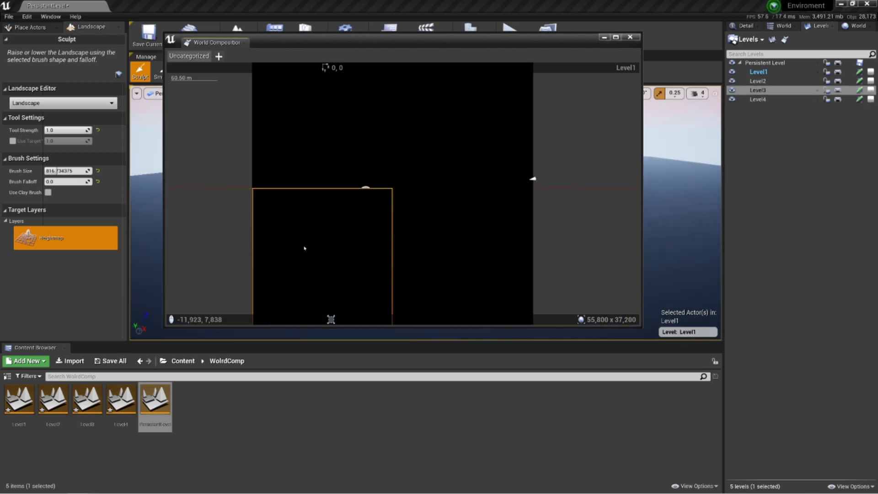
pyautogui.click(630, 38)
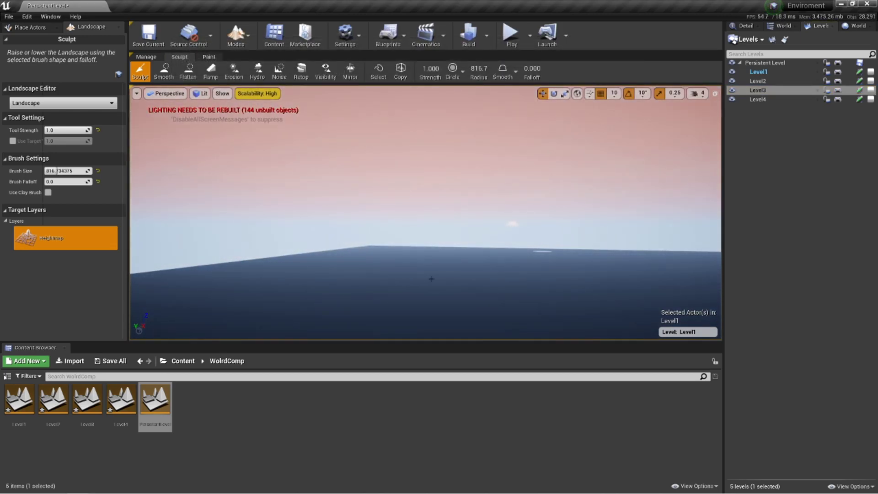
# Step: Check the Smooth tool, return to Sculpt and reduce the brush size to about 313
pyautogui.moveTo(429, 277); pyautogui.dragTo(357, 253, button='right')
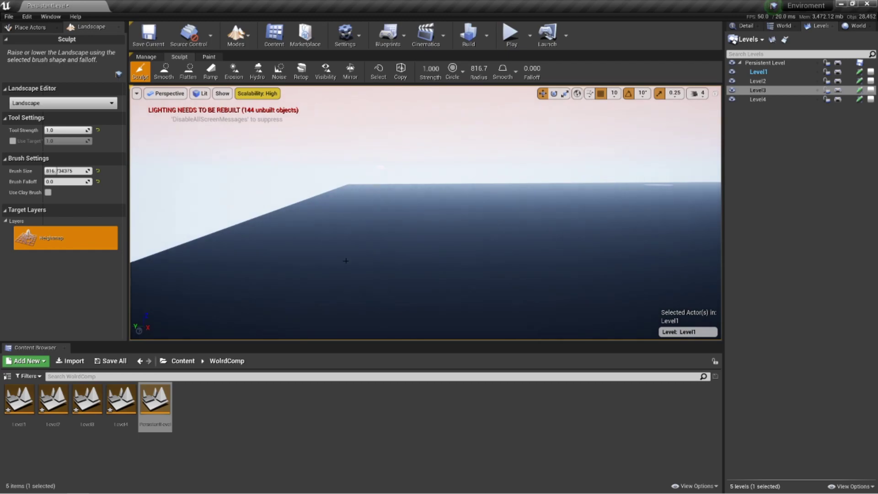
pyautogui.click(163, 71)
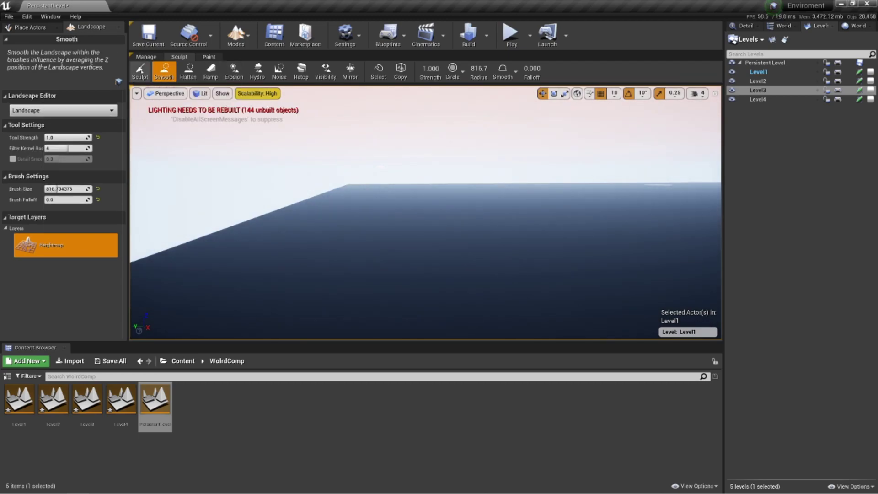
pyautogui.click(141, 71)
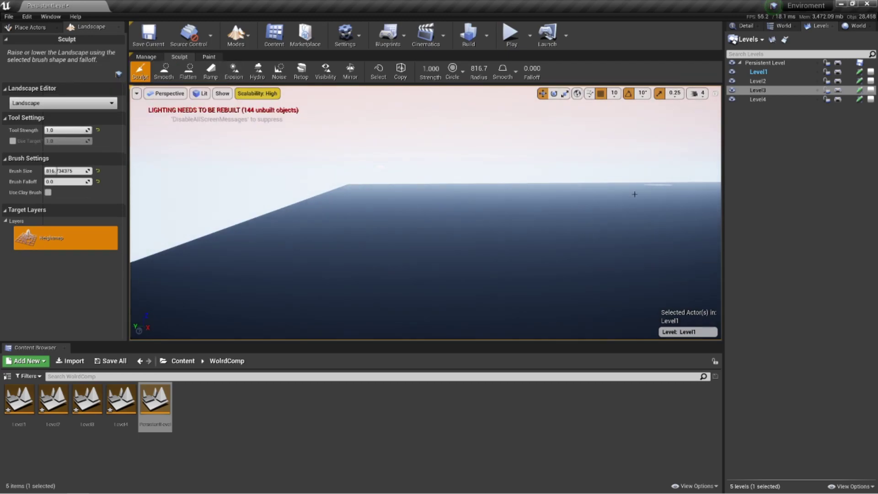
pyautogui.press('[')
pyautogui.press('[')
pyautogui.press('[')
pyautogui.moveTo(571, 221); pyautogui.dragTo(534, 222, button='right')
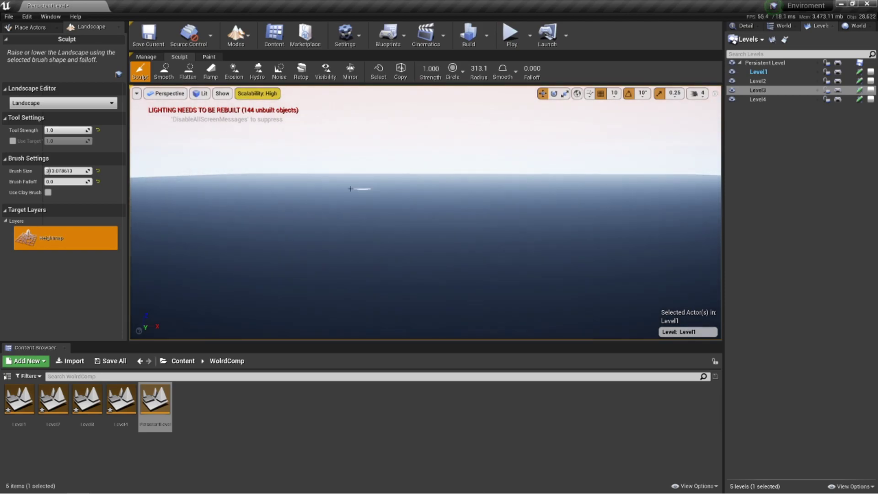
# Step: Sculpt a first group of hills on the flat landscape, including a tall central peak, up to the tile border
pyautogui.moveTo(333, 190); pyautogui.dragTo(338, 189)
pyautogui.moveTo(338, 189)
pyautogui.mouseDown(button='right')
pyautogui.moveTo(283, 176)
pyautogui.moveTo(368, 190)
pyautogui.mouseUp(button='right')
pyautogui.press('w')
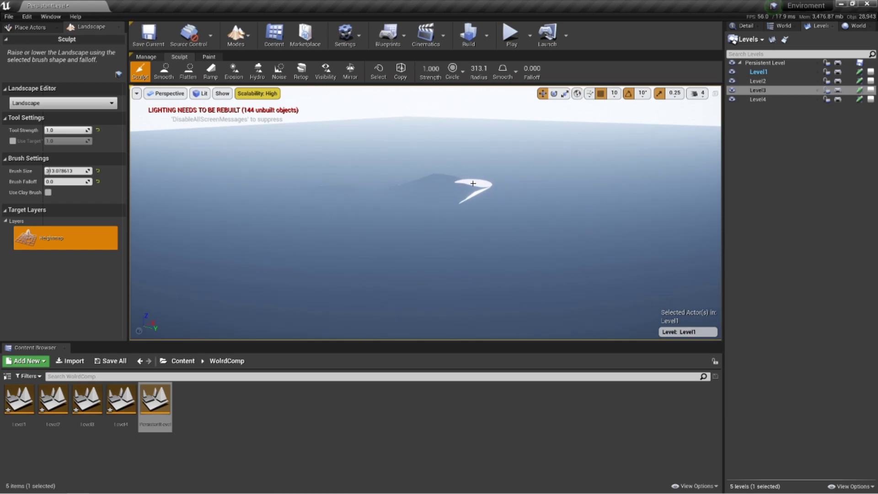
pyautogui.moveTo(441, 193); pyautogui.dragTo(382, 181, button='right')
pyautogui.press('w')
pyautogui.press('d')
pyautogui.moveTo(388, 220)
pyautogui.mouseDown()
pyautogui.moveTo(239, 210)
pyautogui.moveTo(394, 191)
pyautogui.moveTo(455, 193)
pyautogui.moveTo(381, 177)
pyautogui.mouseUp()
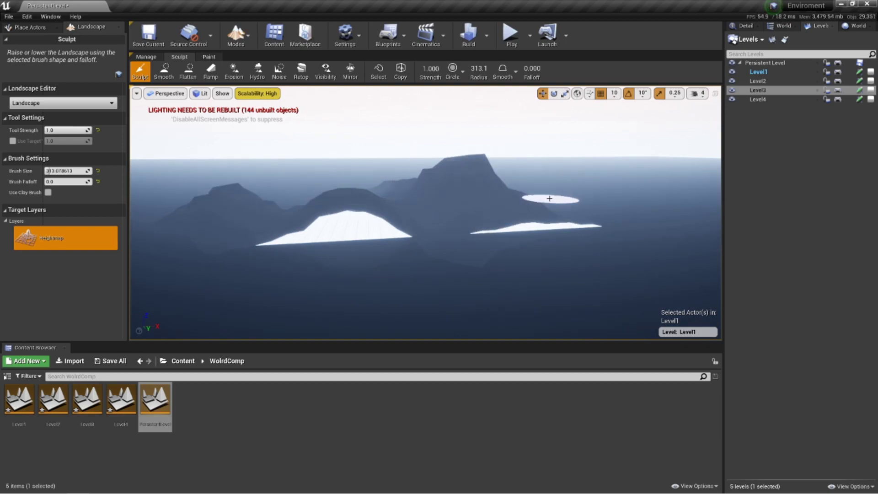
# Step: Sculpt more hills behind and beside the central peak, extending the ridge along the tile border
pyautogui.moveTo(549, 199)
pyautogui.mouseDown(button='right')
pyautogui.moveTo(539, 139)
pyautogui.moveTo(535, 192)
pyautogui.moveTo(524, 203)
pyautogui.mouseUp(button='right')
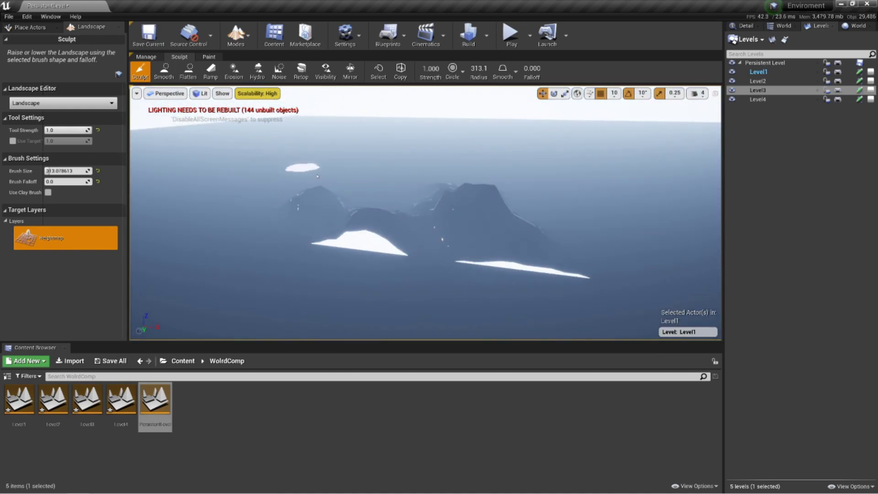
pyautogui.moveTo(320, 177); pyautogui.dragTo(345, 168)
pyautogui.moveTo(599, 223); pyautogui.dragTo(586, 218)
pyautogui.moveTo(613, 234); pyautogui.dragTo(640, 241, button='right')
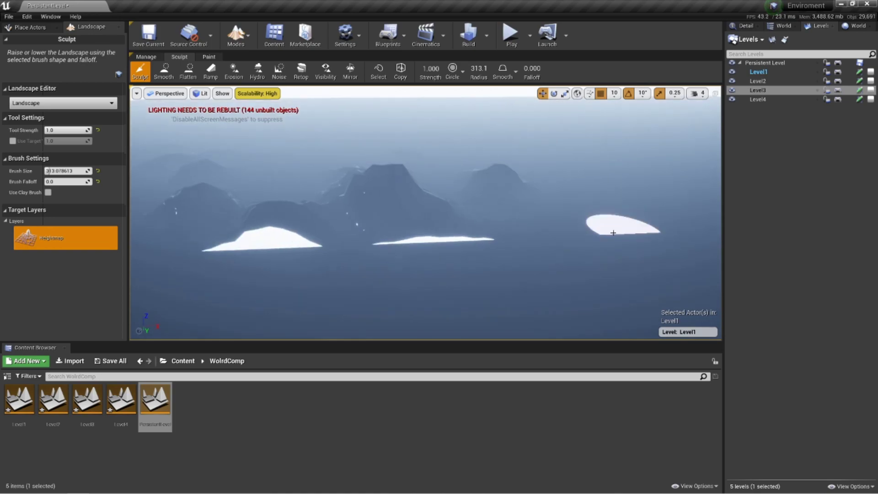
pyautogui.moveTo(572, 226); pyautogui.dragTo(575, 236, button='right')
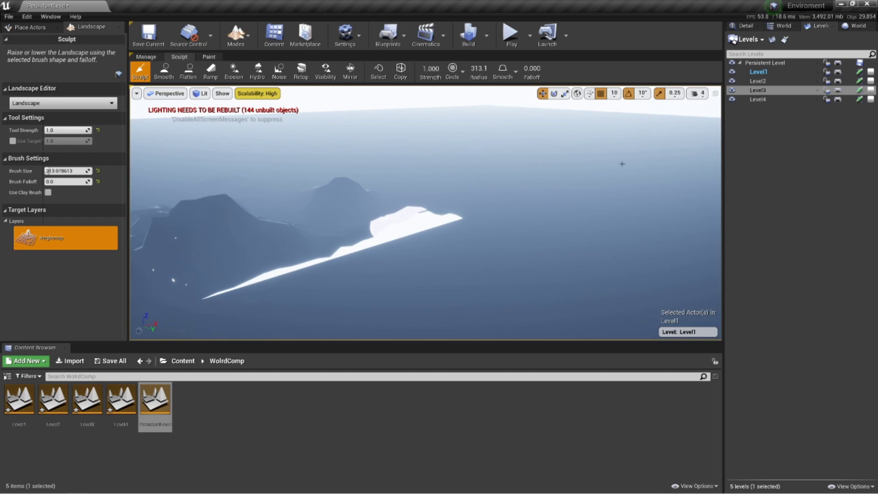
pyautogui.moveTo(418, 183)
pyautogui.mouseDown()
pyautogui.moveTo(436, 202)
pyautogui.moveTo(476, 196)
pyautogui.moveTo(526, 216)
pyautogui.mouseUp()
# Step: Make Level3 the current level
pyautogui.rightClick(762, 81)
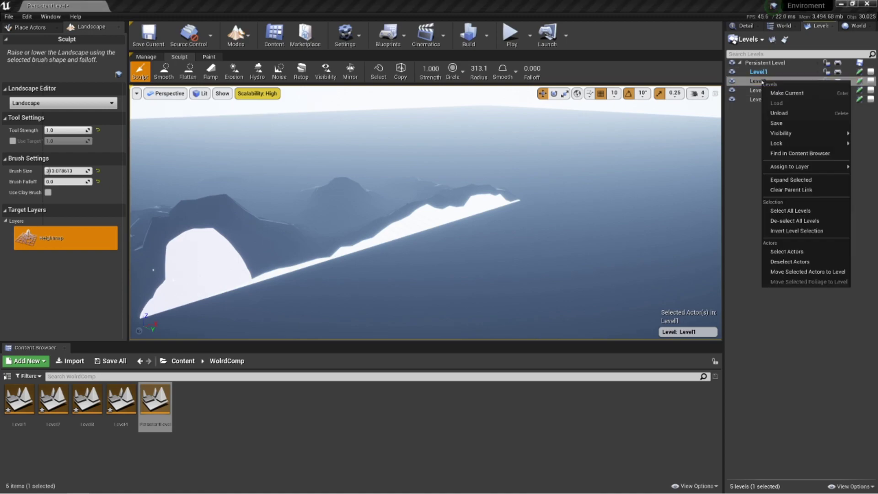
pyautogui.click(752, 91)
pyautogui.rightClick(754, 90)
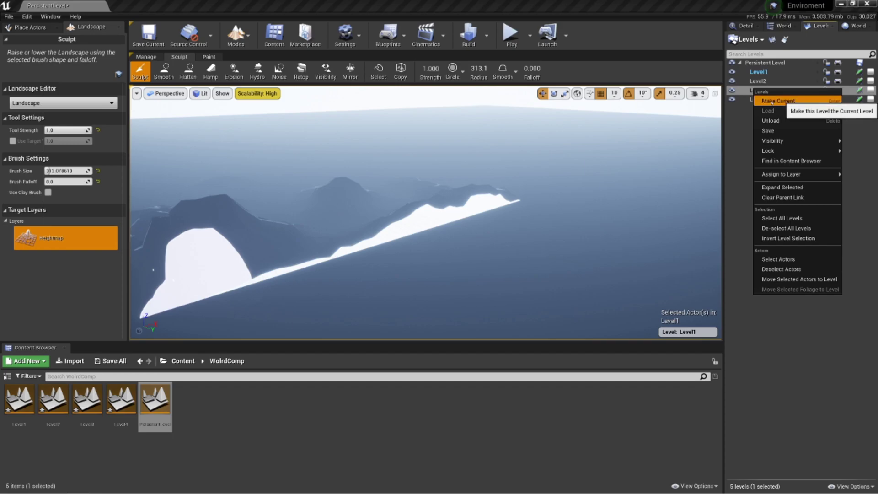
pyautogui.click(779, 100)
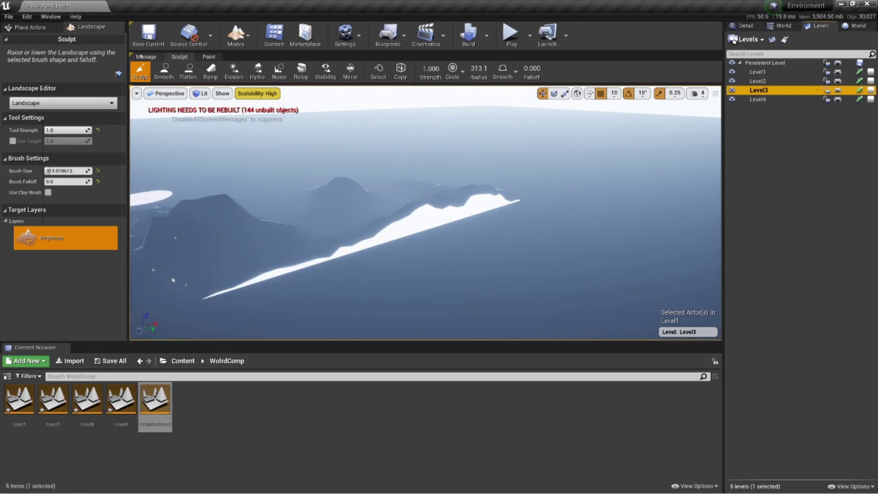
# Step: Switch to Select mode, select the flat landscape tile beside the hills and show it in the World Outliner
pyautogui.click(236, 34)
pyautogui.click(245, 60)
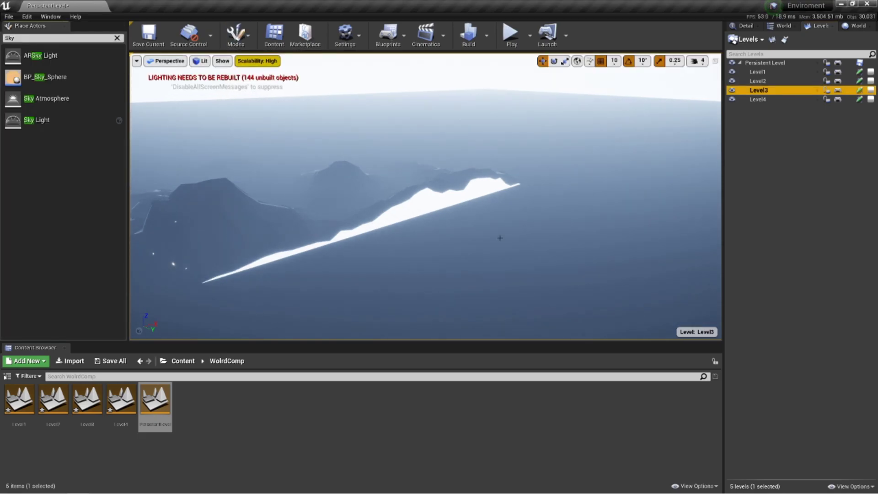
pyautogui.click(499, 236)
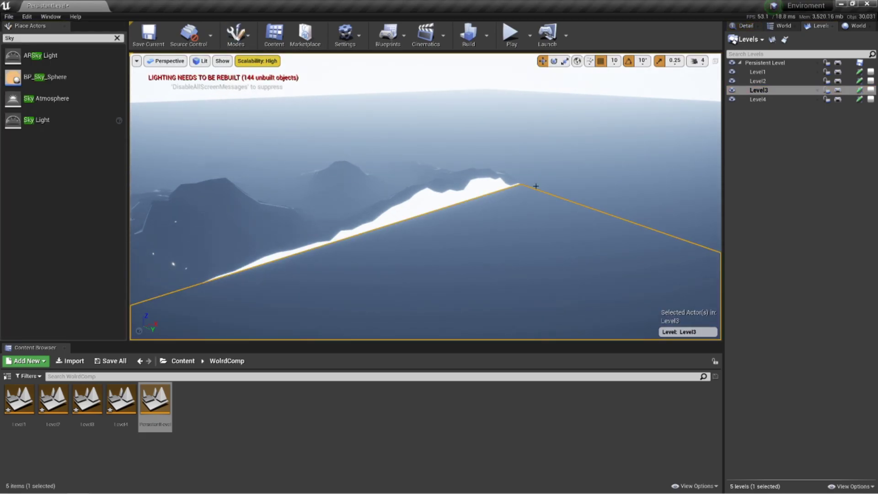
pyautogui.click(779, 25)
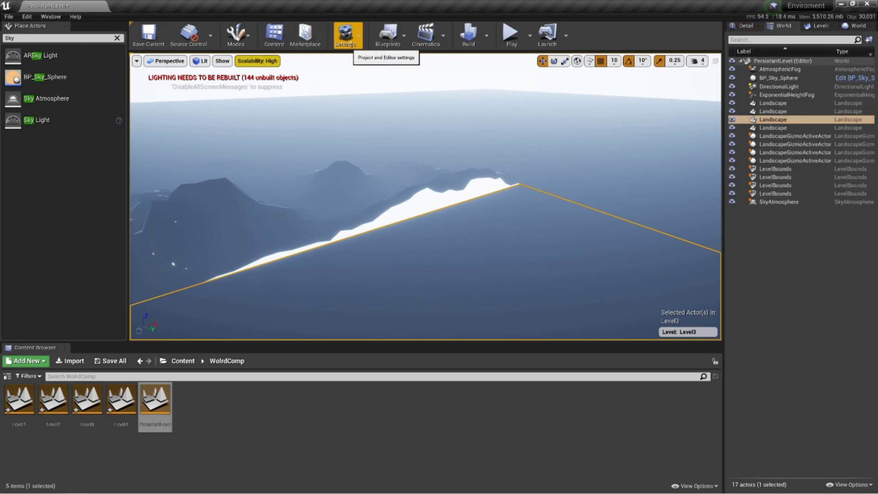
# Step: Return to Landscape mode and sculpt hills on the neighbouring flat tile along its border with the existing ridge
pyautogui.click(236, 34)
pyautogui.click(256, 73)
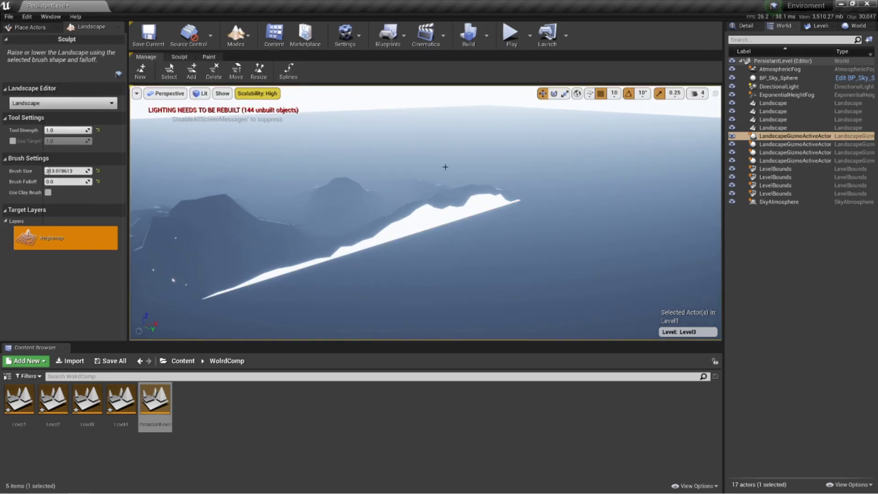
pyautogui.moveTo(466, 251)
pyautogui.mouseDown()
pyautogui.moveTo(489, 220)
pyautogui.moveTo(386, 265)
pyautogui.moveTo(333, 265)
pyautogui.mouseUp()
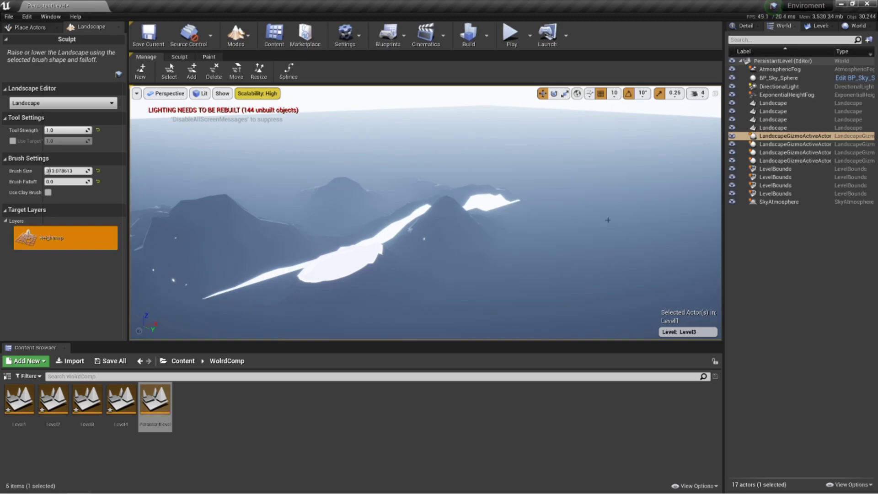
pyautogui.moveTo(359, 253); pyautogui.dragTo(237, 260, button='right')
pyautogui.press('w')
pyautogui.press('s')
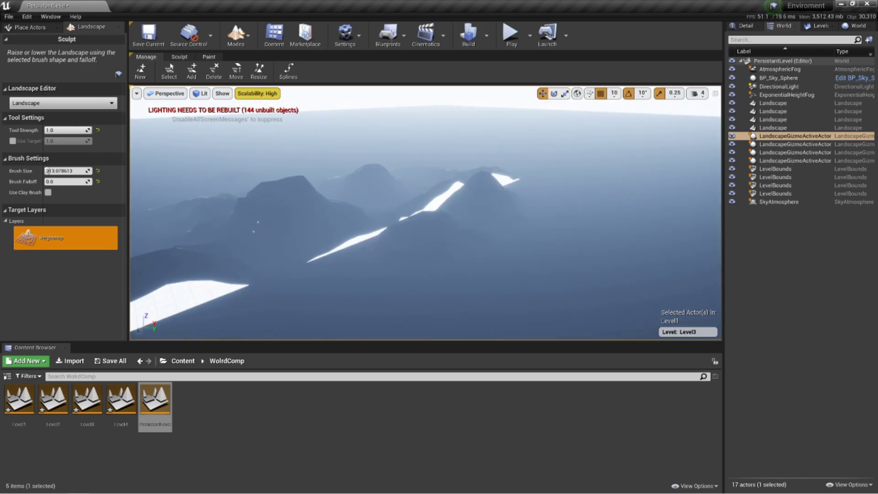
pyautogui.moveTo(359, 255); pyautogui.dragTo(359, 255, button='right')
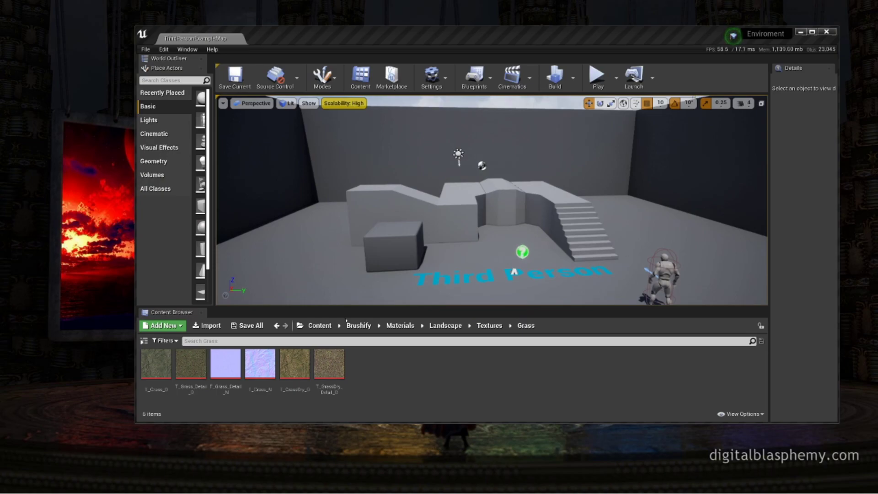
# Step: Open PersistantLevel from the WolrdComp content folder
pyautogui.click(320, 325)
pyautogui.doubleClick(369, 365)
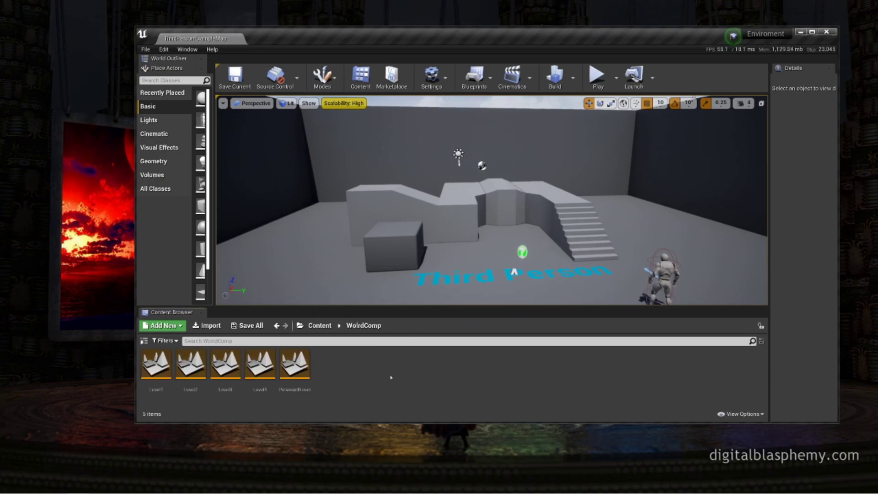
pyautogui.doubleClick(294, 363)
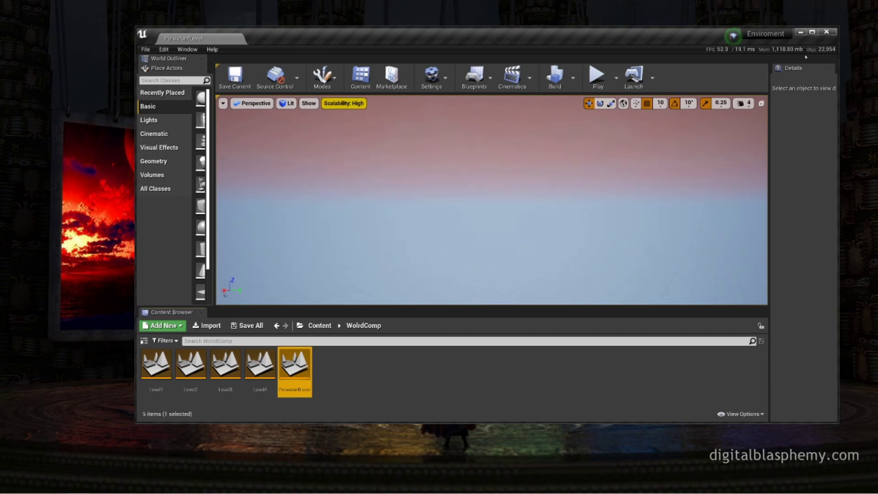
# Step: Maximize the editor window and widen the Details panel
pyautogui.click(812, 31)
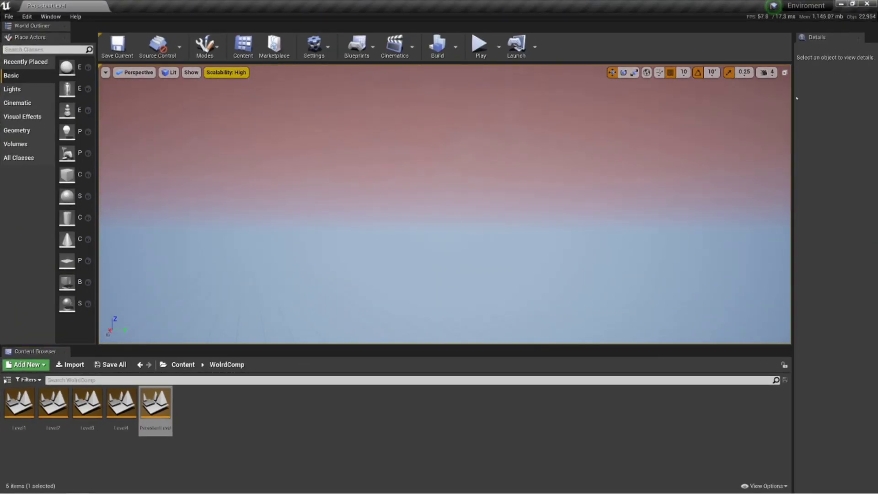
pyautogui.moveTo(793, 132); pyautogui.dragTo(725, 131)
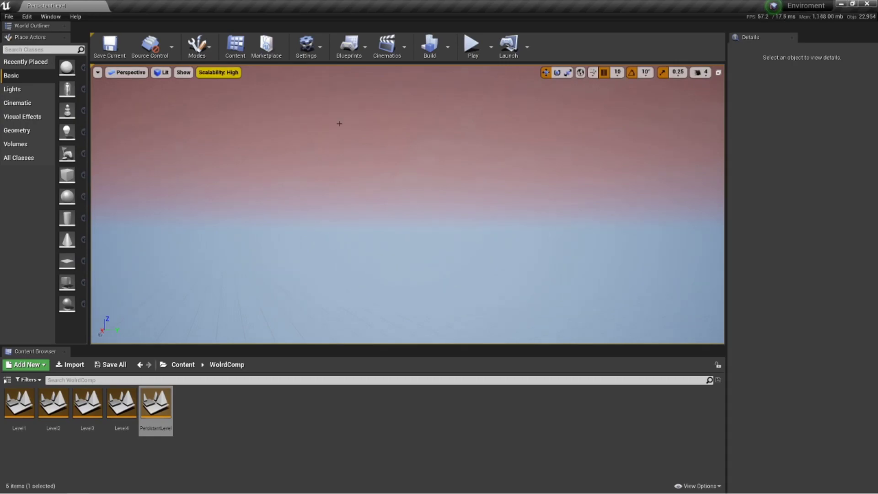
# Step: Show the Levels list and load Level1 through Level4 into the persistent level
pyautogui.click(50, 16)
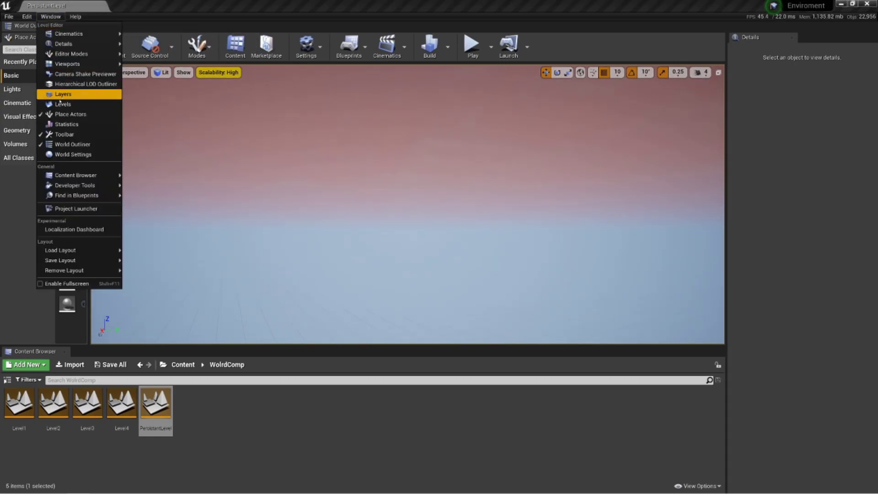
pyautogui.click(60, 104)
pyautogui.click(760, 83)
pyautogui.keyDown('shift'); pyautogui.click(766, 112); pyautogui.keyUp('shift')
pyautogui.rightClick(766, 101)
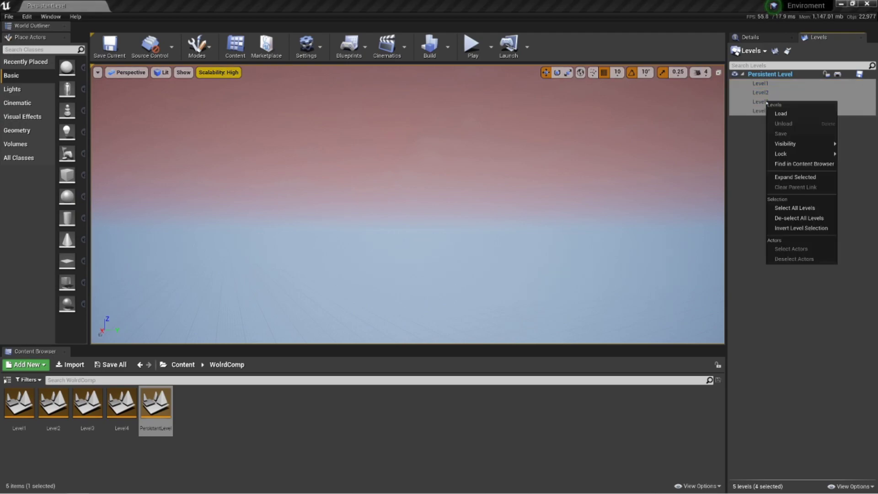
pyautogui.click(792, 115)
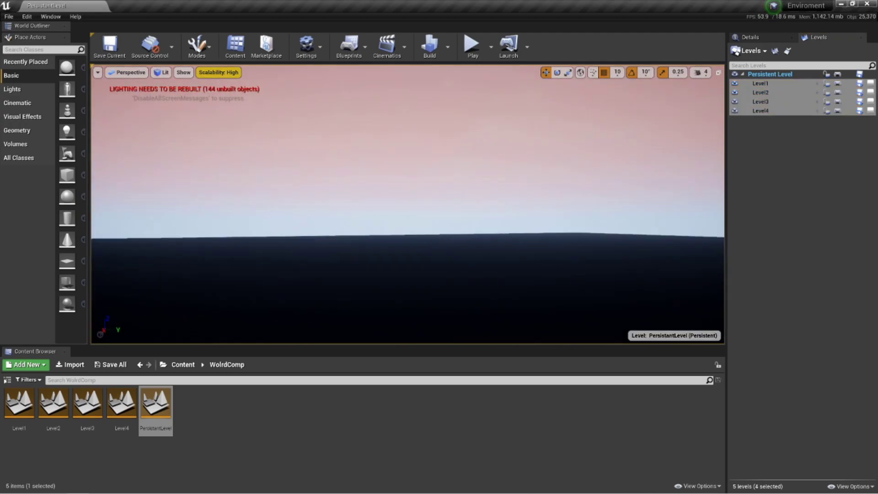
# Step: Select the loaded landscape tile that belongs to Level3 and view its edges to examine how the tiles lie
pyautogui.moveTo(408, 204); pyautogui.dragTo(484, 180, button='right')
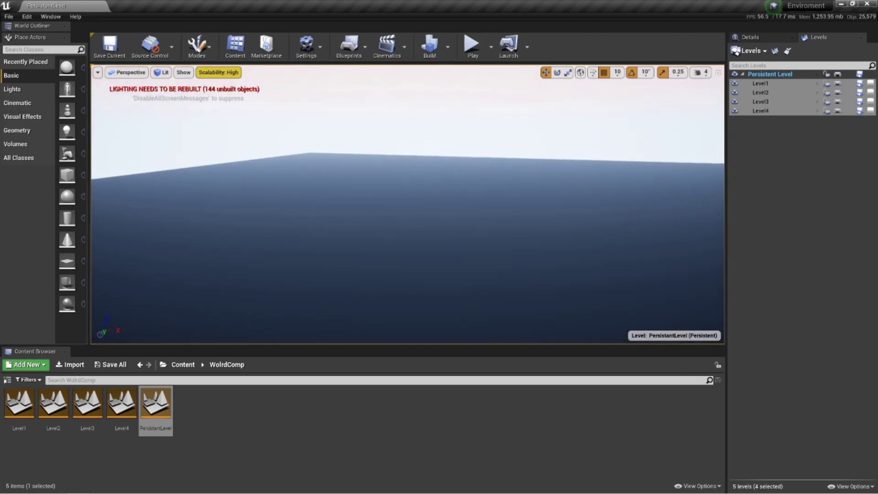
pyautogui.click(322, 192)
pyautogui.click(275, 168)
pyautogui.moveTo(274, 169); pyautogui.dragTo(101, 168, button='right')
pyautogui.moveTo(311, 160); pyautogui.dragTo(329, 157, button='right')
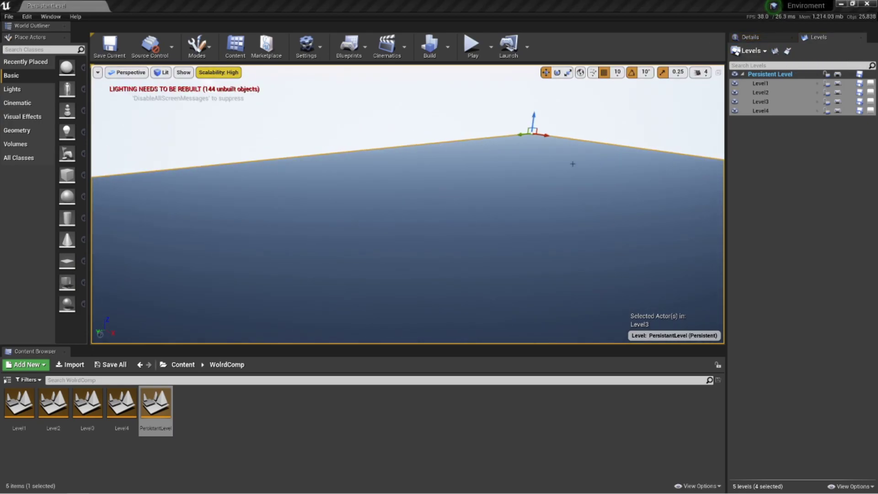
# Step: Select Level1, Level4, Level3 and Level2 in turn to place their landscape tiles into the two-by-two grid
pyautogui.click(760, 83)
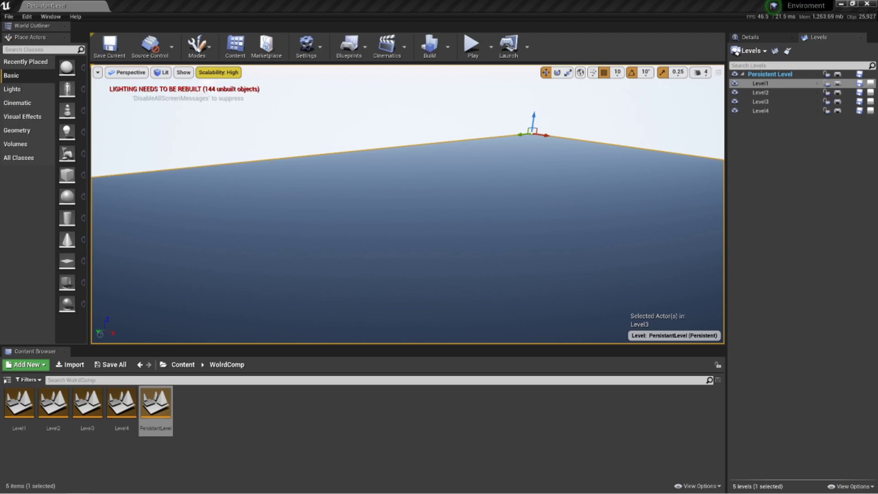
pyautogui.doubleClick(760, 83)
pyautogui.click(761, 111)
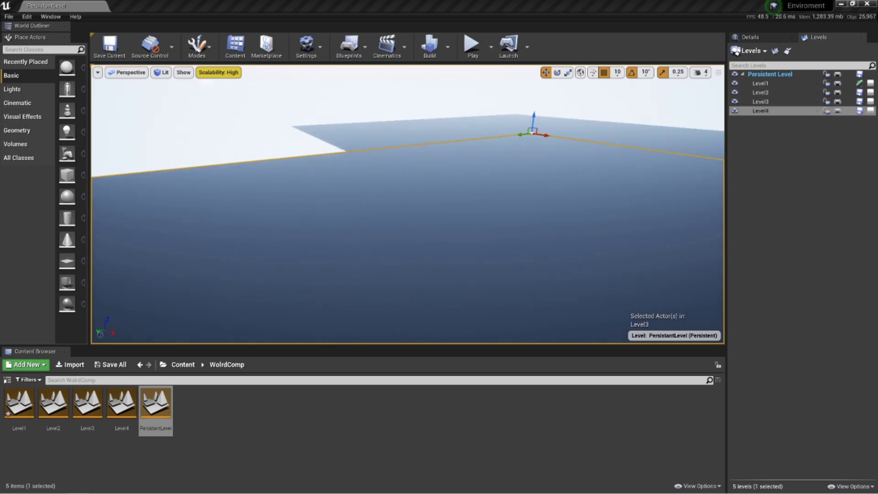
pyautogui.click(761, 102)
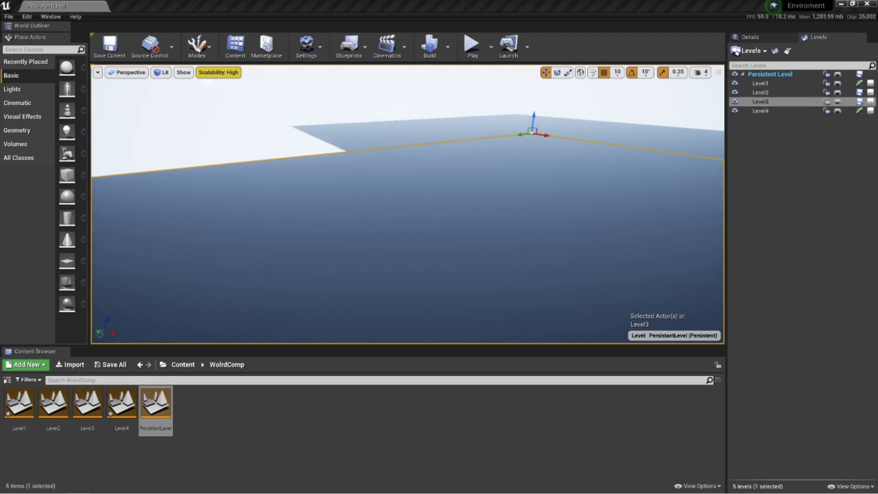
pyautogui.click(761, 110)
pyautogui.click(761, 92)
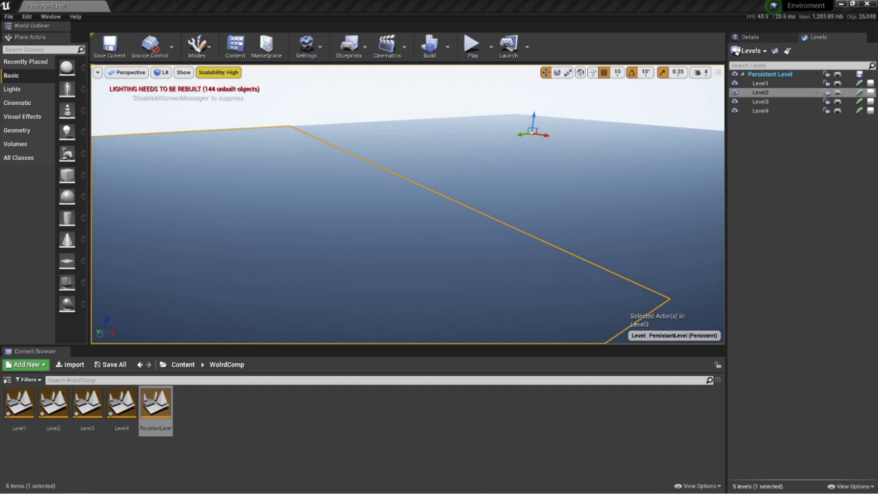
# Step: Save all modified content, covering Level1, Level2, Level3 and Level4 in the WolrdComp folder
pyautogui.click(876, 122)
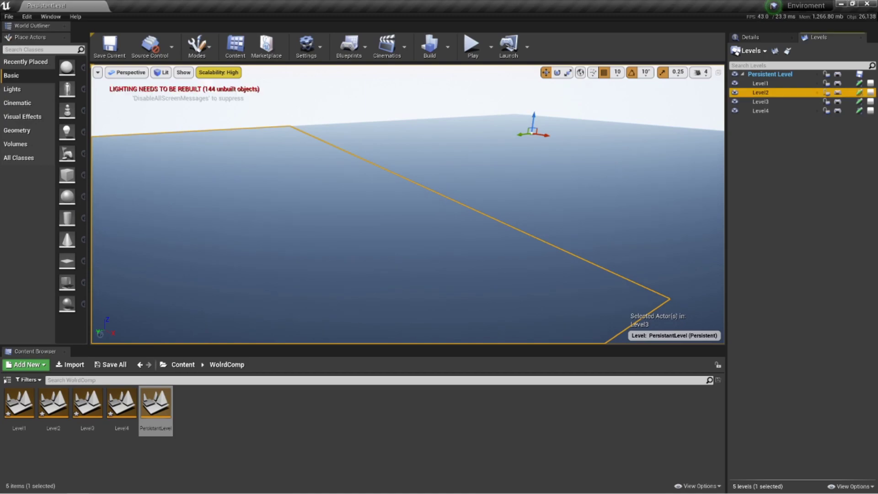
pyautogui.click(112, 367)
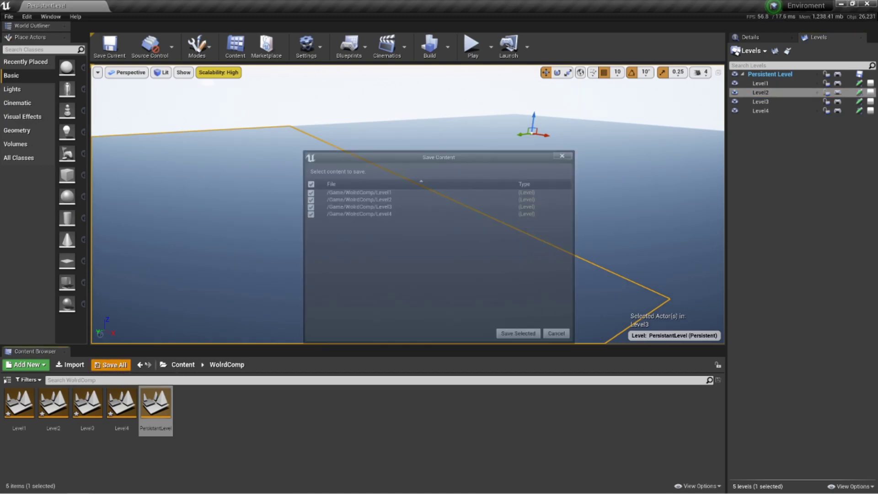
pyautogui.click(519, 335)
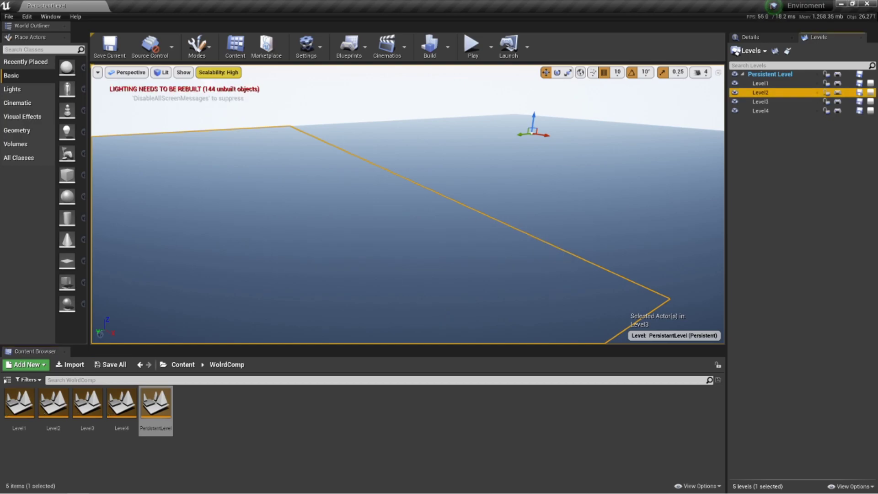
# Step: Select the landscape tile belonging to Level1 in the viewport to check its extent
pyautogui.click(498, 211)
pyautogui.click(513, 196)
pyautogui.click(526, 210)
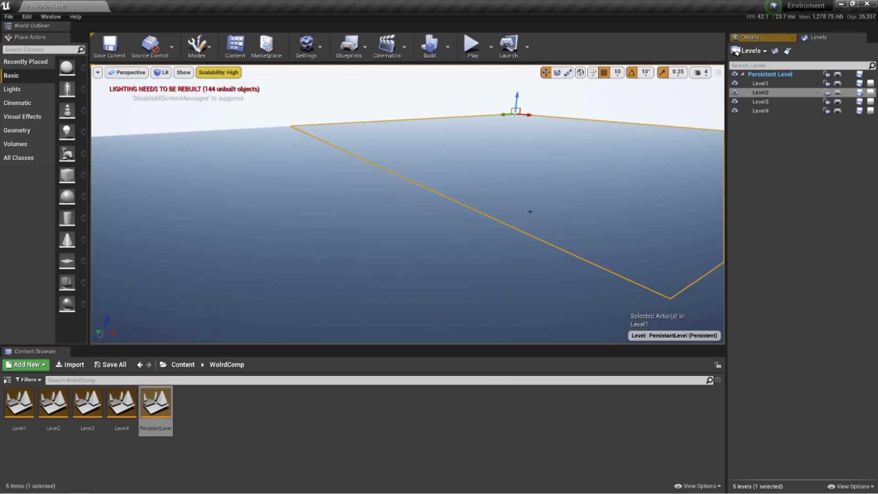
# Step: Unload Level2, Level3 and Level4, keeping only Level1 loaded
pyautogui.keyDown('shift'); pyautogui.click(760, 111); pyautogui.keyUp('shift')
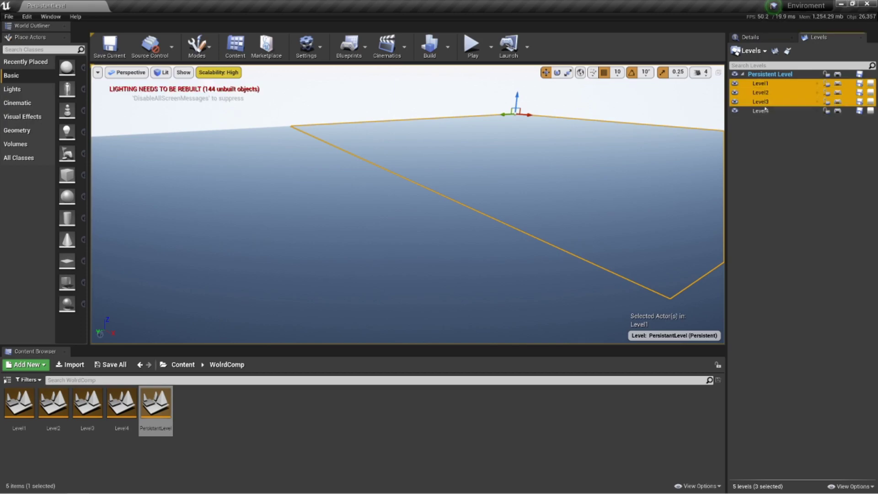
pyautogui.keyDown('shift'); pyautogui.click(760, 101); pyautogui.keyUp('shift')
pyautogui.click(766, 93)
pyautogui.keyDown('shift'); pyautogui.click(760, 111); pyautogui.keyUp('shift')
pyautogui.rightClick(760, 97)
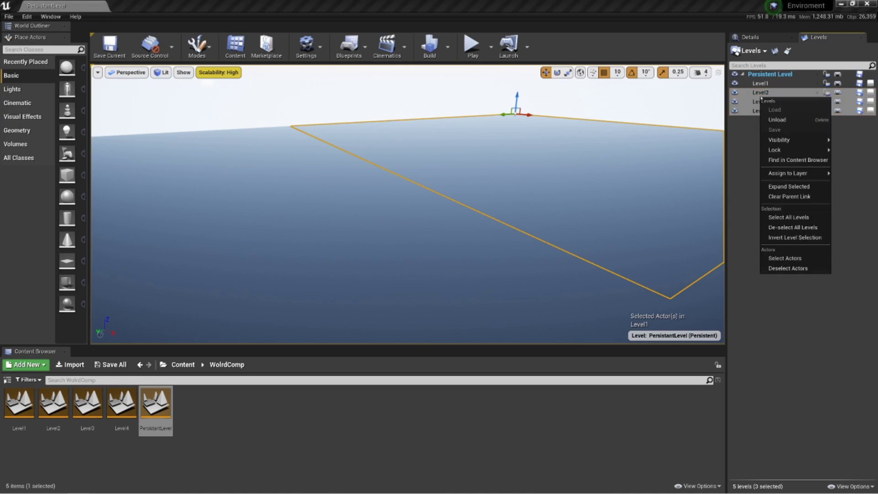
pyautogui.click(769, 120)
pyautogui.moveTo(594, 137); pyautogui.dragTo(645, 149, button='right')
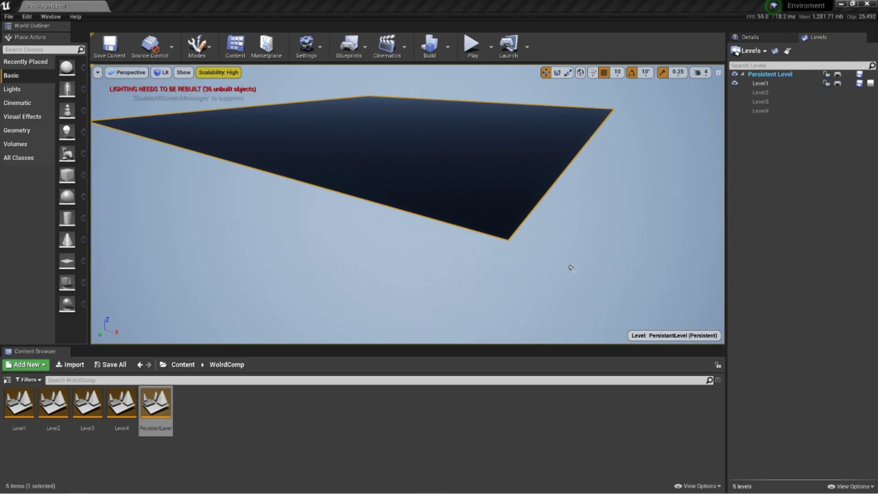
# Step: Open World Composition full screen and add an adjacent landscape level on Level1's +X side, replacing Level2 in the WolrdComp folder
pyautogui.click(787, 51)
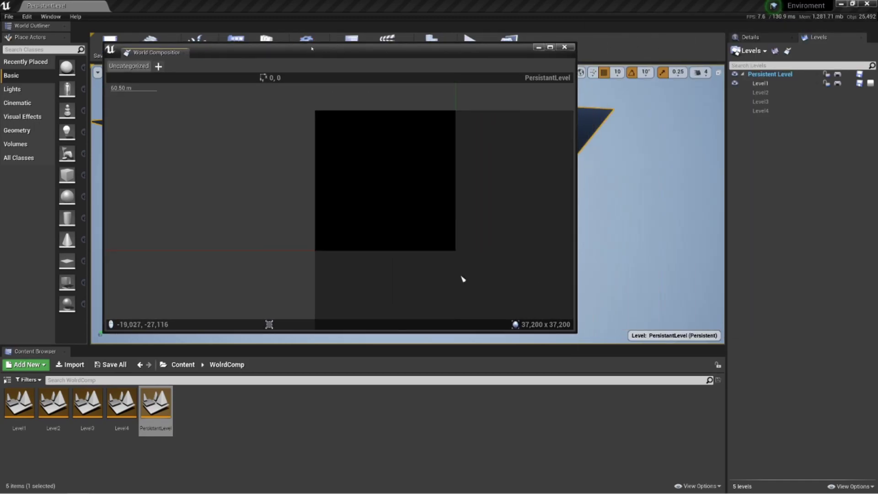
pyautogui.doubleClick(312, 48)
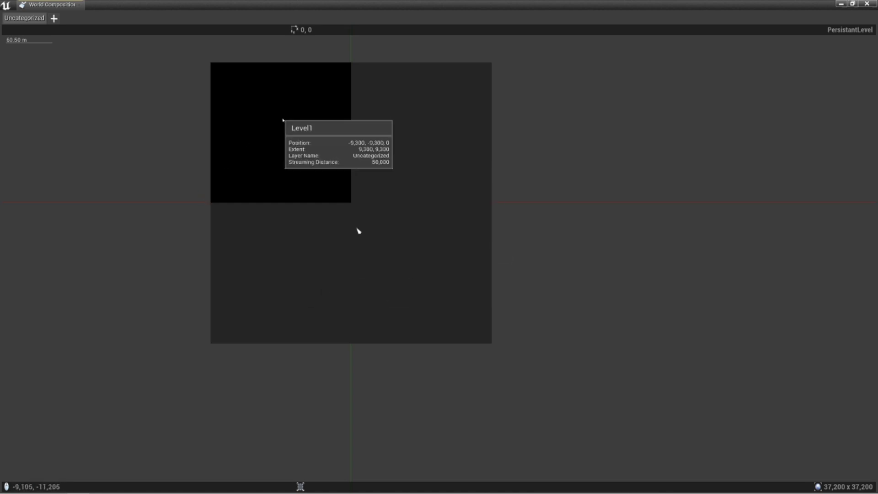
pyautogui.rightClick(279, 85)
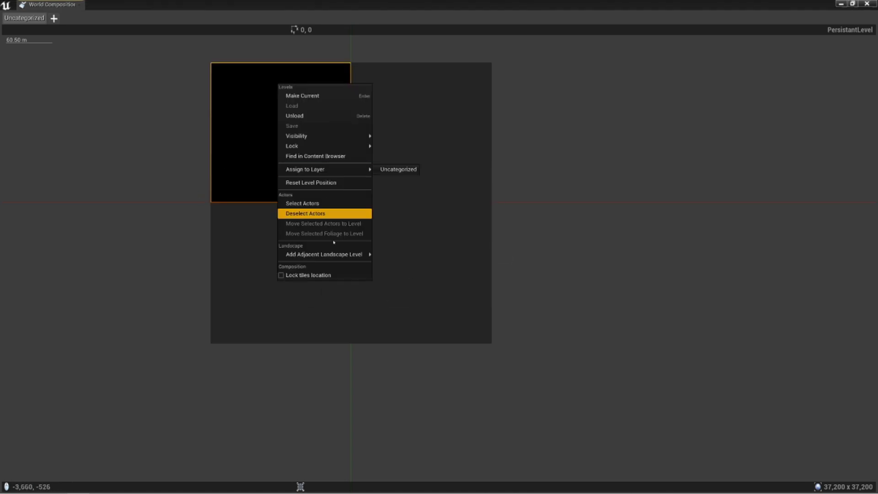
pyautogui.rightClick(230, 111)
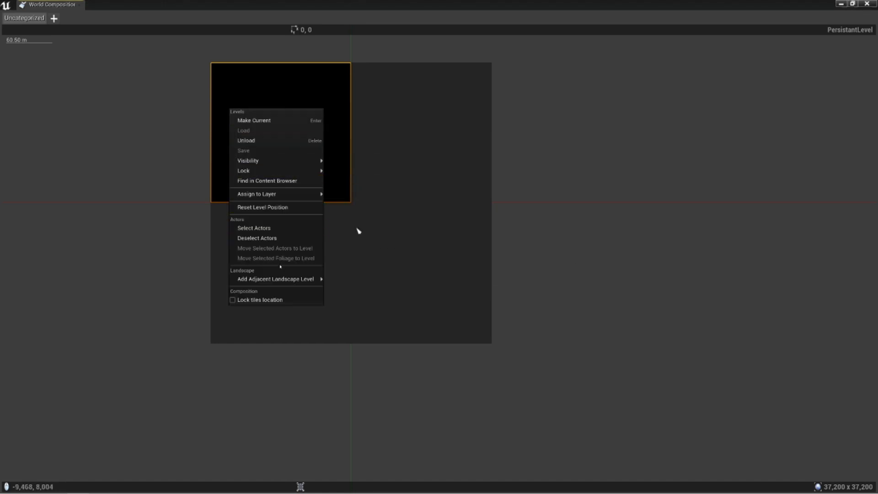
pyautogui.moveTo(279, 278)
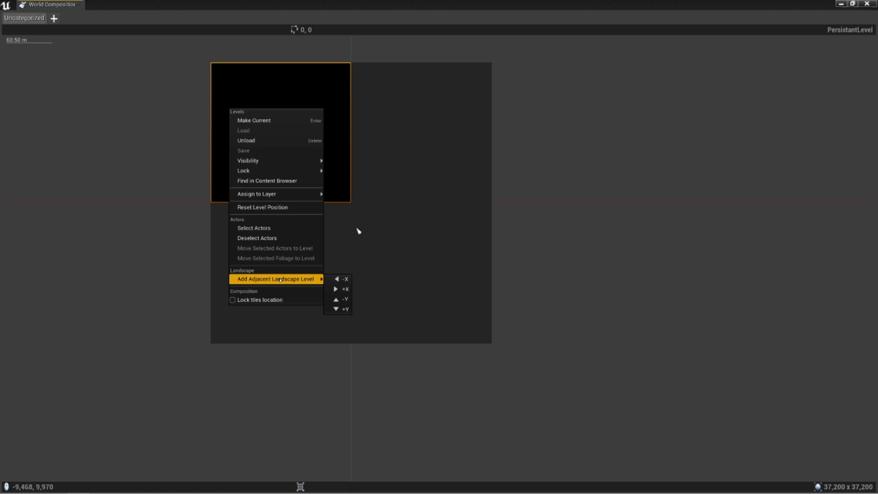
pyautogui.click(337, 289)
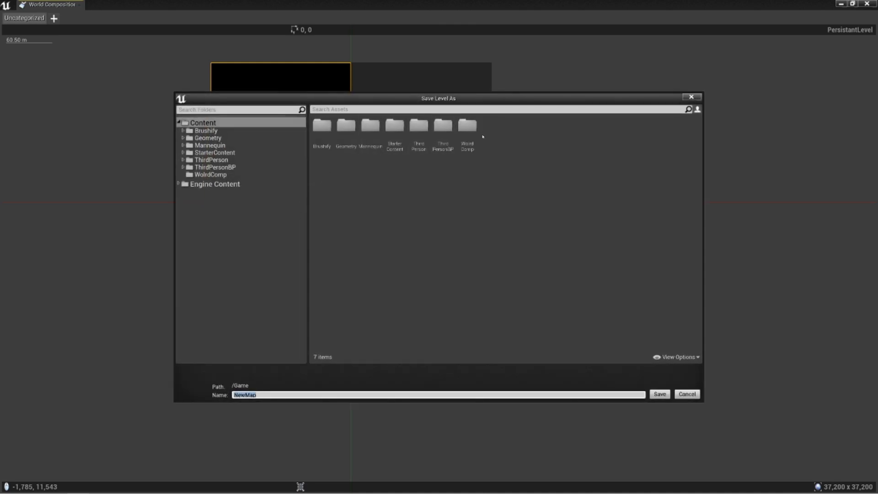
pyautogui.doubleClick(469, 134)
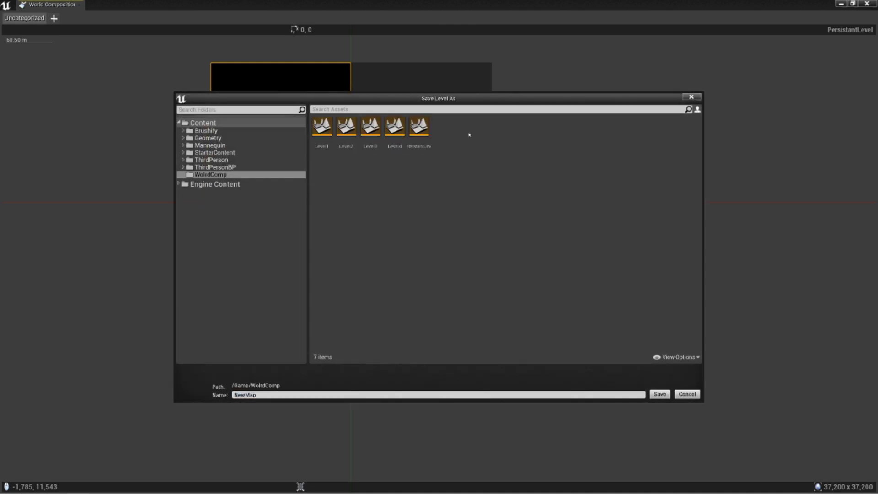
pyautogui.doubleClick(352, 133)
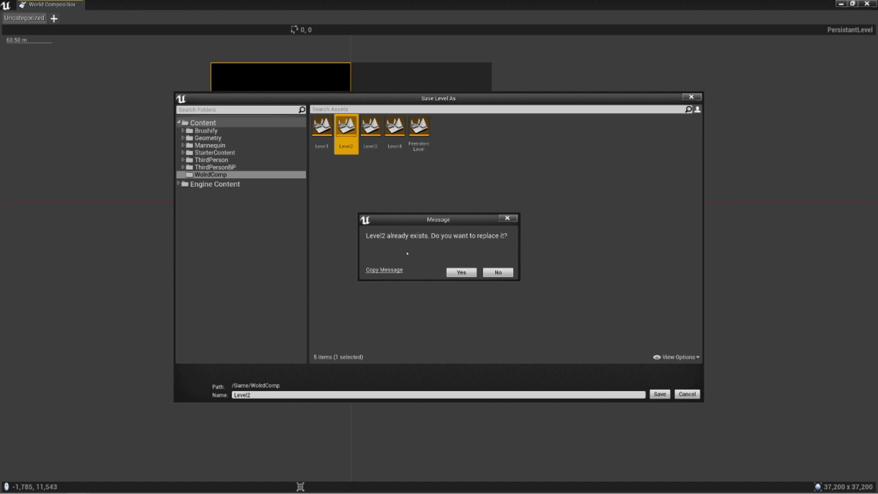
pyautogui.click(461, 272)
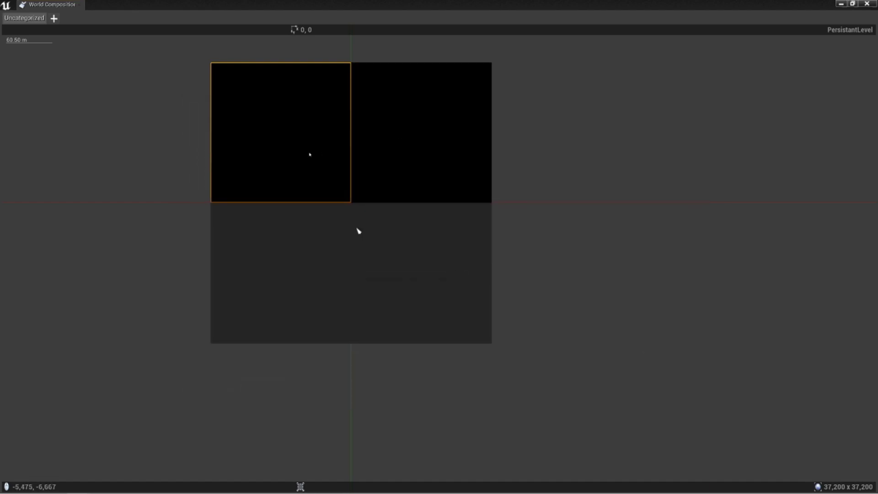
# Step: Add an adjacent landscape level on the +Y side of Level1, saving it over the existing Level3
pyautogui.rightClick(274, 159)
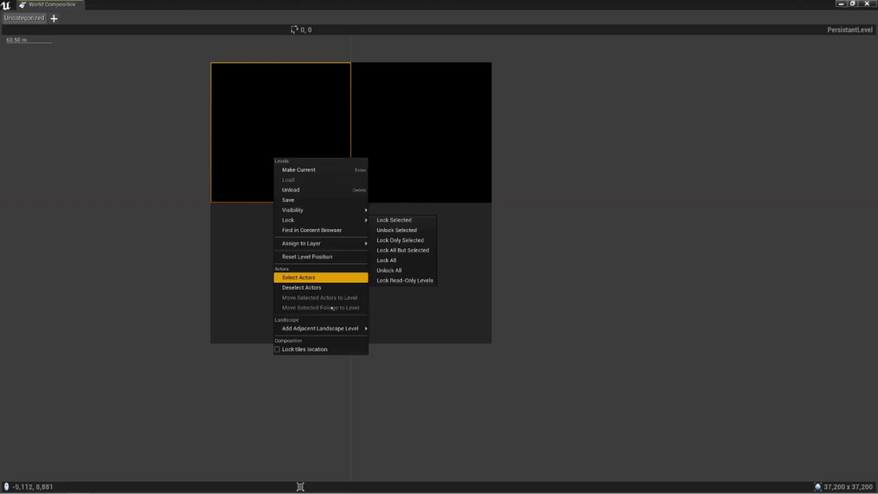
pyautogui.moveTo(330, 329)
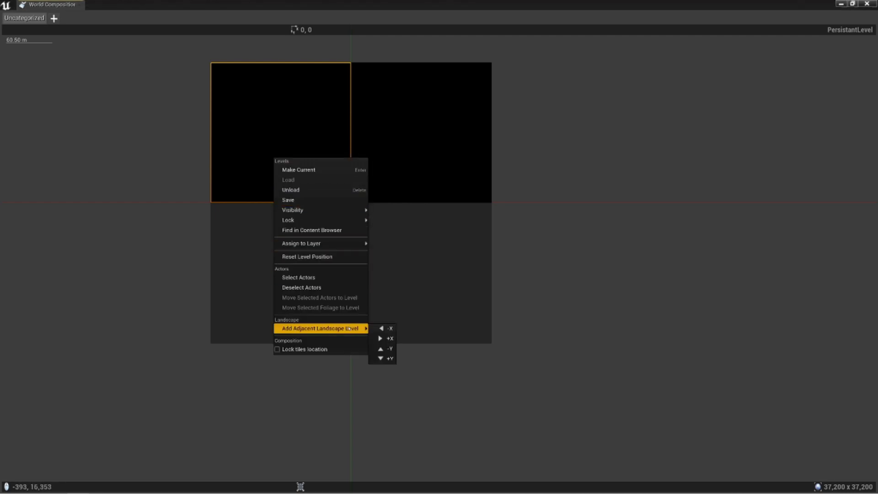
pyautogui.click(378, 359)
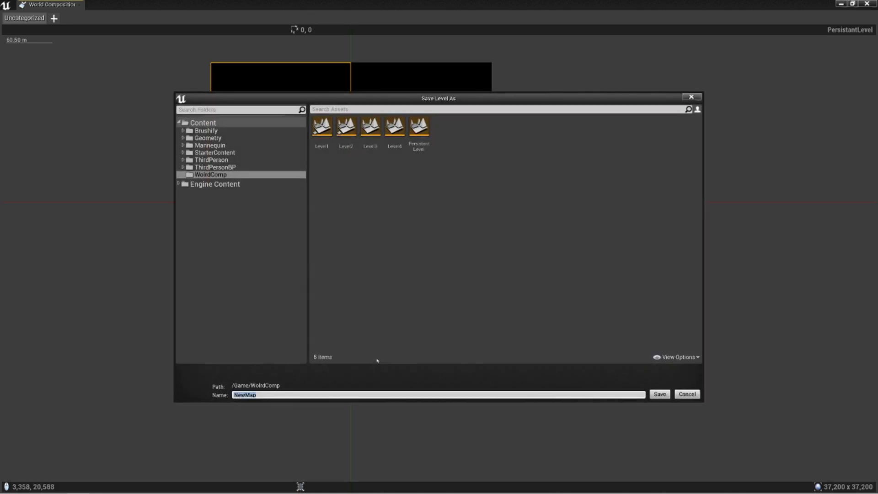
pyautogui.doubleClick(370, 128)
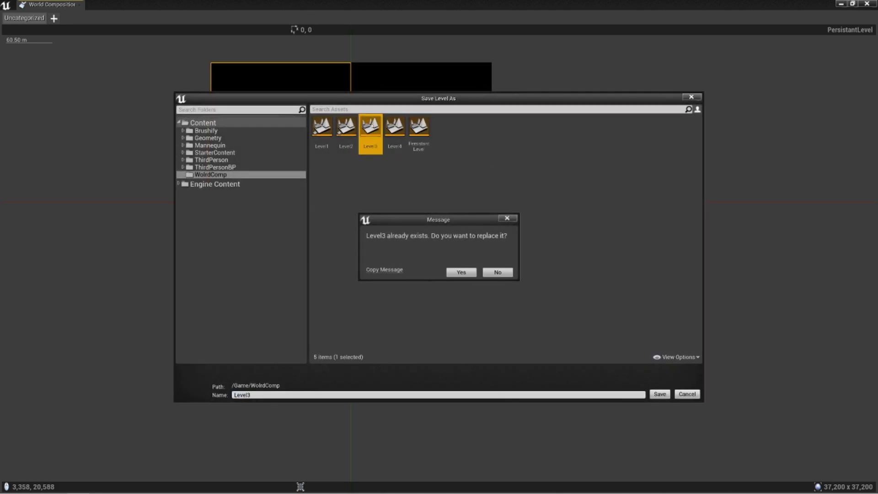
pyautogui.click(461, 272)
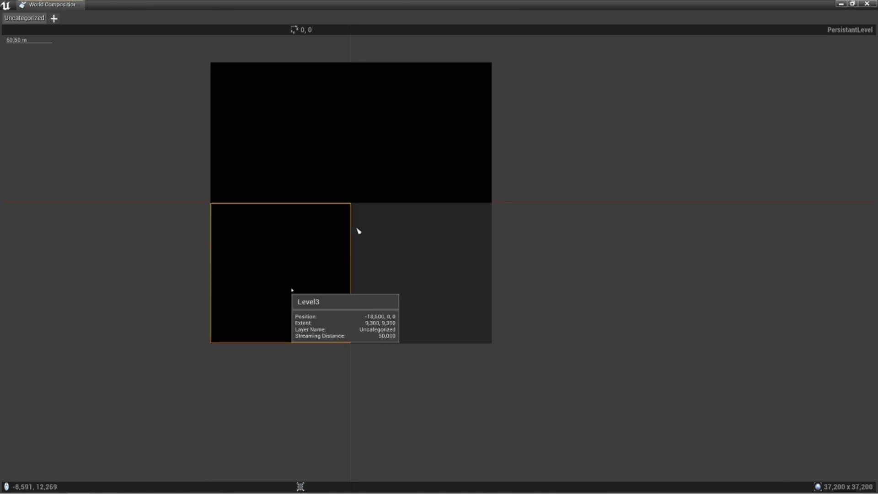
# Step: Add an adjacent landscape level on the +X side of Level3, saving it over the existing Level4
pyautogui.rightClick(294, 284)
pyautogui.moveTo(332, 453)
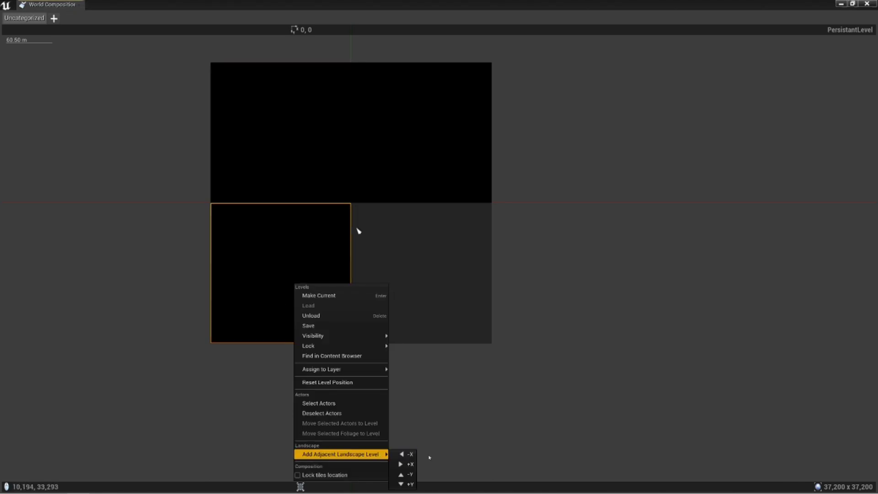
pyautogui.click(410, 464)
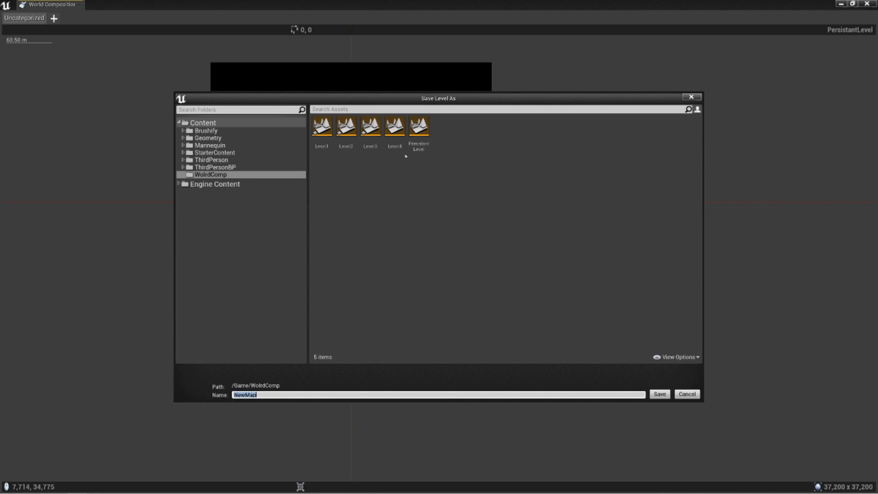
pyautogui.doubleClick(396, 132)
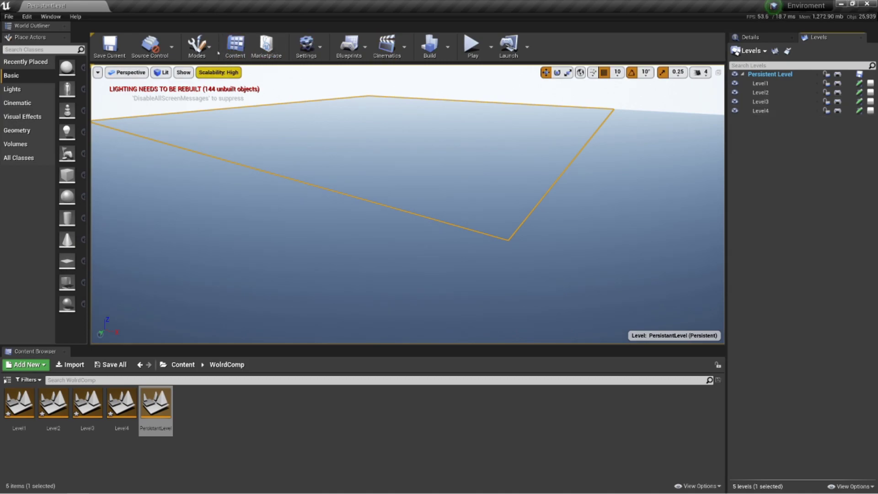
# Step: Return to the level editor, switch to Landscape mode and activate the Sculpt tools
pyautogui.click(207, 53)
pyautogui.click(220, 87)
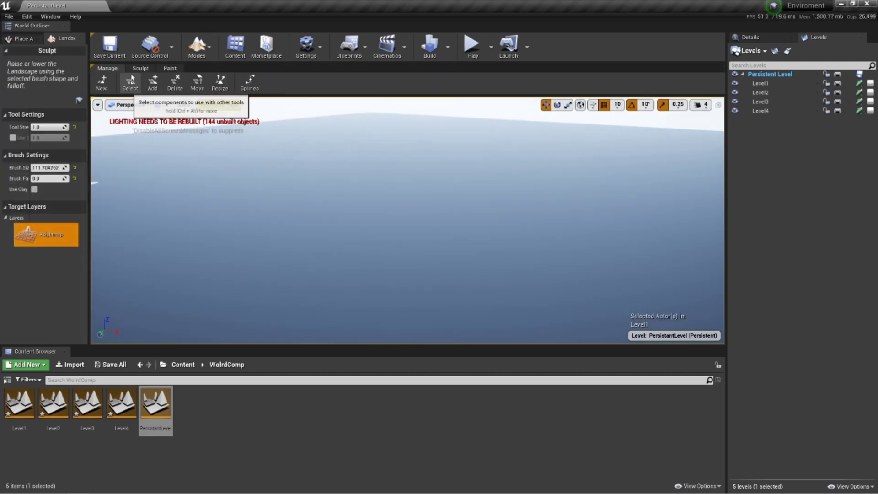
pyautogui.click(138, 68)
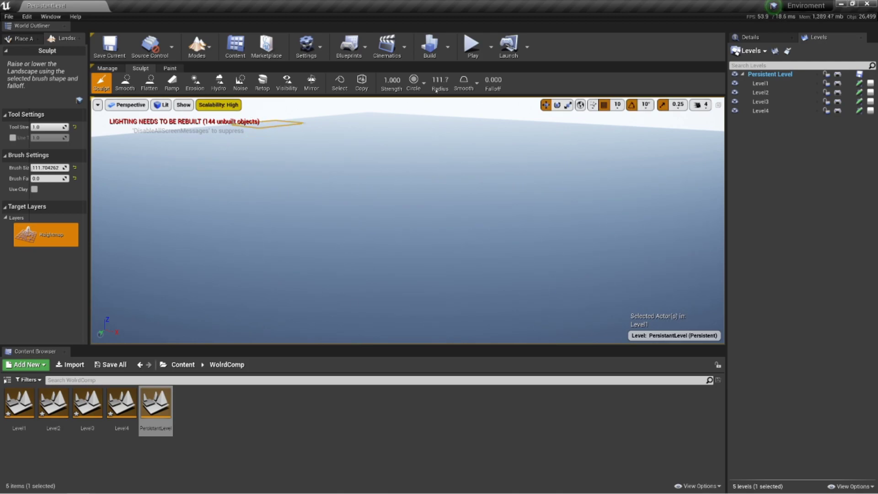
# Step: Set the Sculpt brush radius to about 3323 and raise a large hill on the landscape
pyautogui.moveTo(440, 80); pyautogui.dragTo(452, 80)
pyautogui.moveTo(360, 183); pyautogui.dragTo(396, 166)
pyautogui.moveTo(396, 166); pyautogui.dragTo(366, 190, button='right')
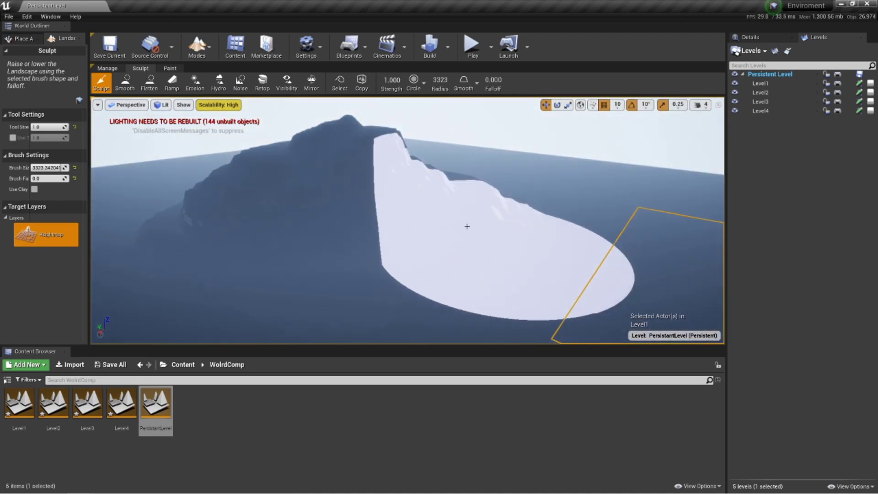
# Step: Smooth the rough slopes of the sculpted hill with the landscape Smooth tool
pyautogui.click(125, 83)
pyautogui.moveTo(388, 182)
pyautogui.mouseDown()
pyautogui.moveTo(338, 170)
pyautogui.moveTo(274, 192)
pyautogui.moveTo(389, 196)
pyautogui.moveTo(311, 161)
pyautogui.moveTo(226, 164)
pyautogui.moveTo(231, 189)
pyautogui.moveTo(198, 206)
pyautogui.moveTo(210, 212)
pyautogui.mouseUp()
pyautogui.moveTo(210, 212)
pyautogui.mouseDown(button='right')
pyautogui.moveTo(293, 211)
pyautogui.moveTo(219, 220)
pyautogui.moveTo(215, 228)
pyautogui.moveTo(320, 229)
pyautogui.moveTo(261, 222)
pyautogui.mouseUp(button='right')
# Step: Create a weight-blended Grass_LayerInfo in the Level1_sharedassets folder and assign a Grass_LayerInfo asset to the Grass paint layer
pyautogui.click(169, 68)
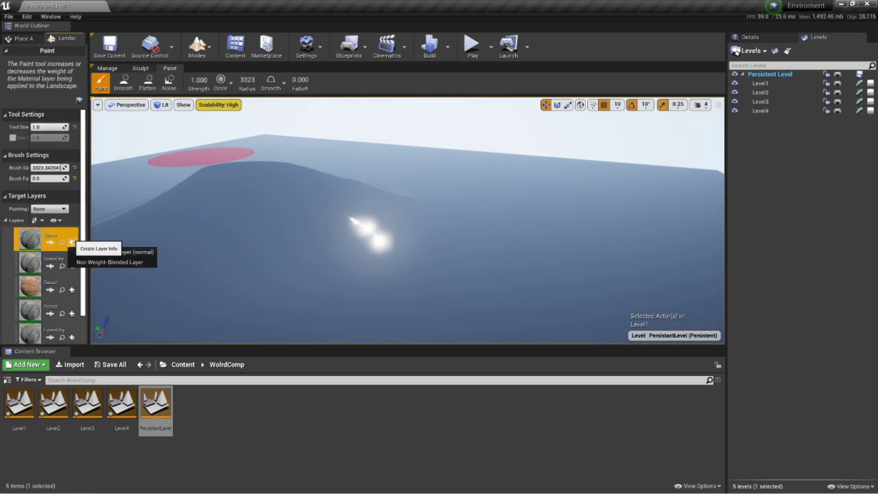
pyautogui.click(72, 242)
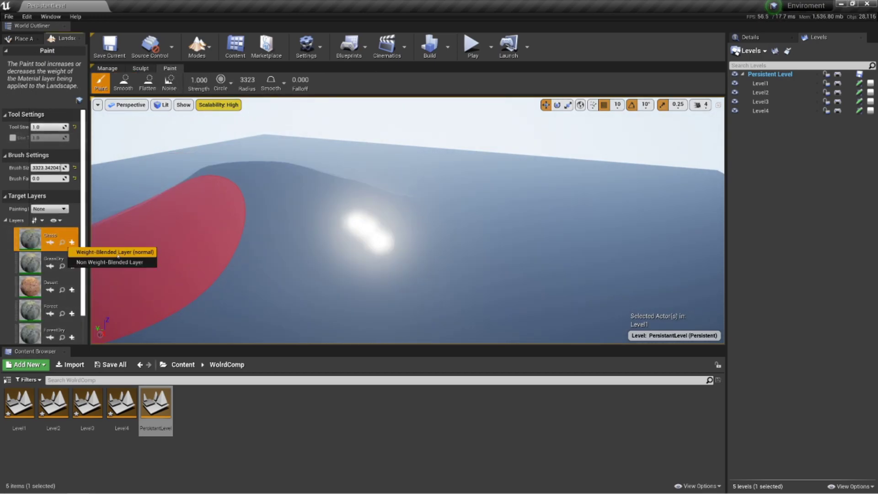
pyautogui.click(120, 252)
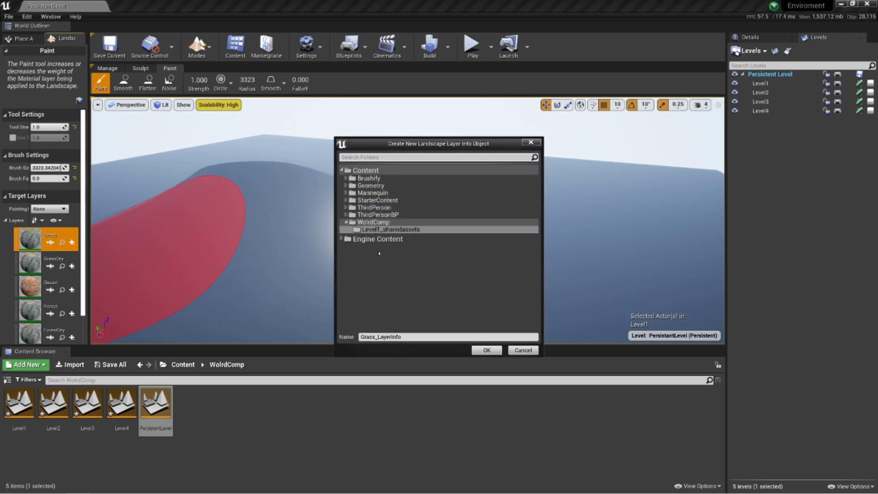
pyautogui.click(487, 350)
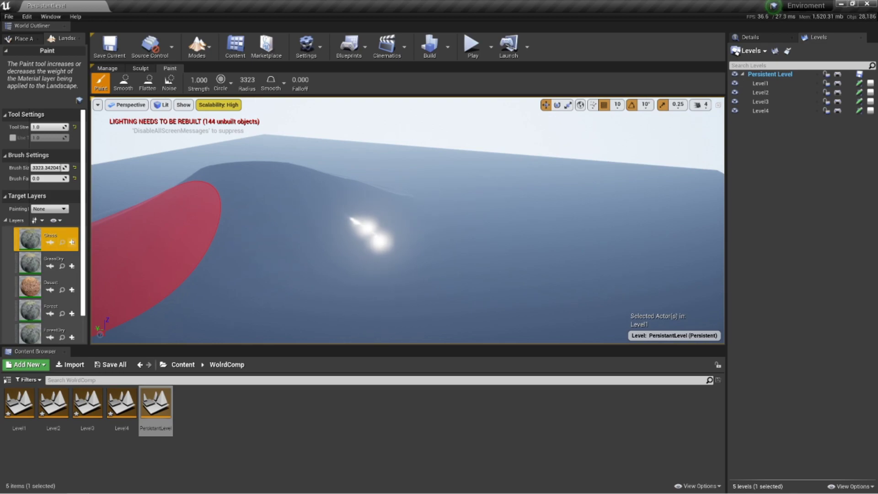
pyautogui.click(48, 242)
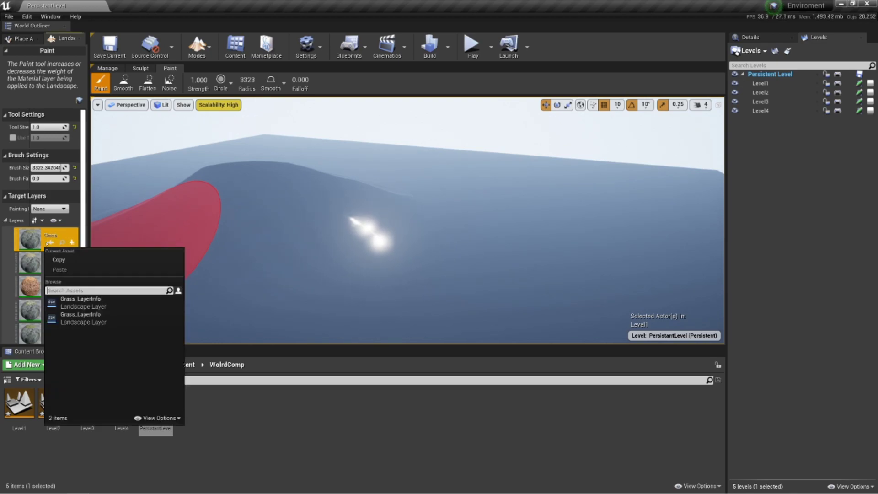
pyautogui.click(97, 320)
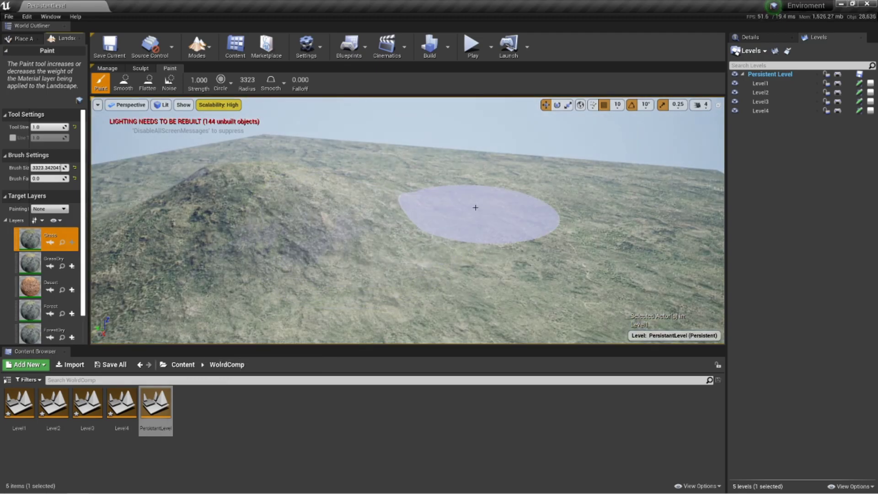
# Step: Play-test the level by running the character across the grass landscape and around the hill, and end the play session
pyautogui.moveTo(533, 208)
pyautogui.mouseDown(button='right')
pyautogui.moveTo(594, 224)
pyautogui.moveTo(450, 213)
pyautogui.moveTo(562, 210)
pyautogui.moveTo(455, 213)
pyautogui.moveTo(487, 216)
pyautogui.moveTo(405, 205)
pyautogui.moveTo(412, 234)
pyautogui.mouseUp(button='right')
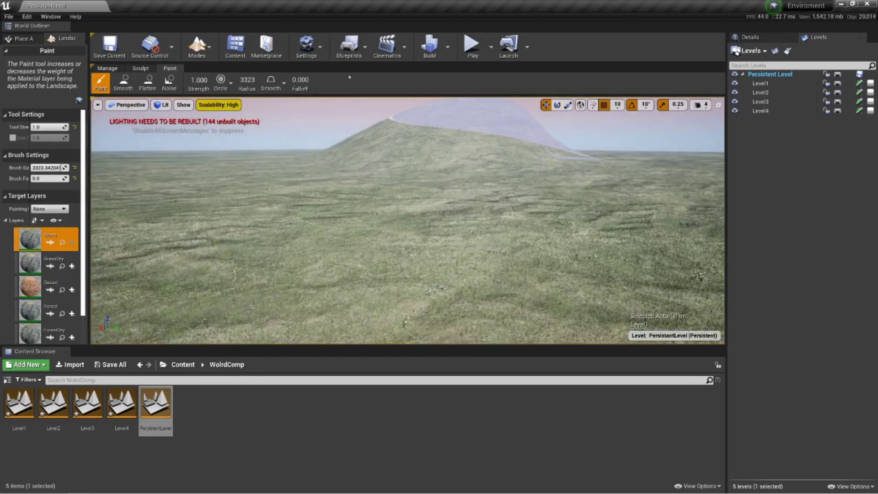
pyautogui.click(472, 44)
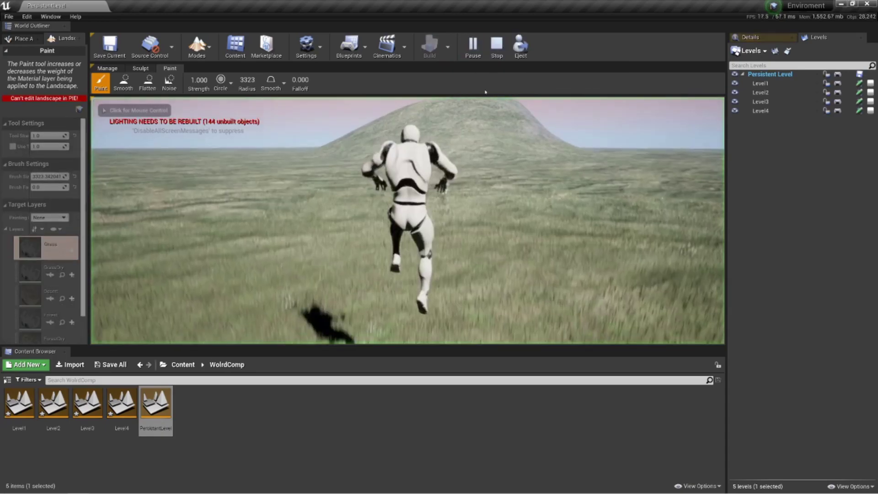
pyautogui.click(480, 178)
pyautogui.press('w')
pyautogui.press('d')
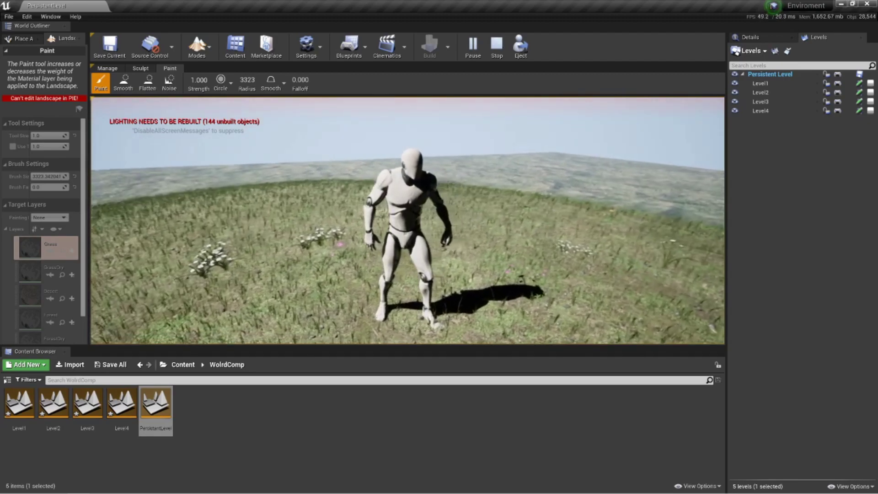
pyautogui.press('w')
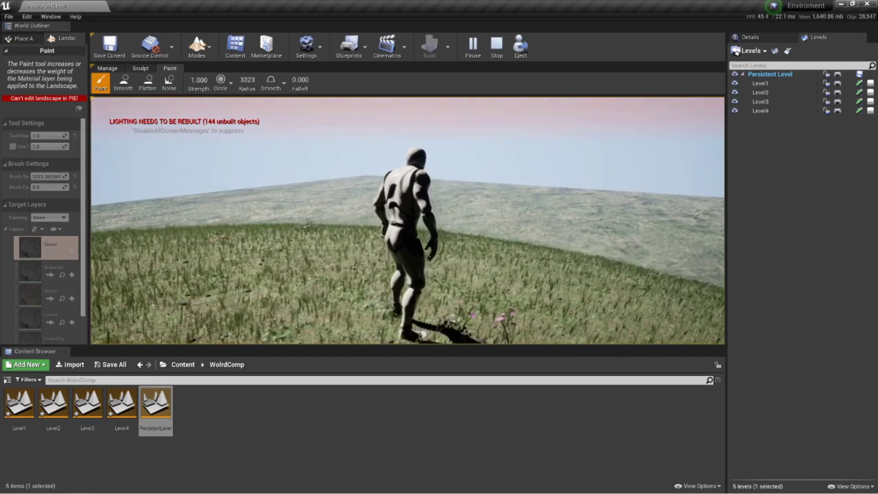
pyautogui.press('w')
pyautogui.press('a')
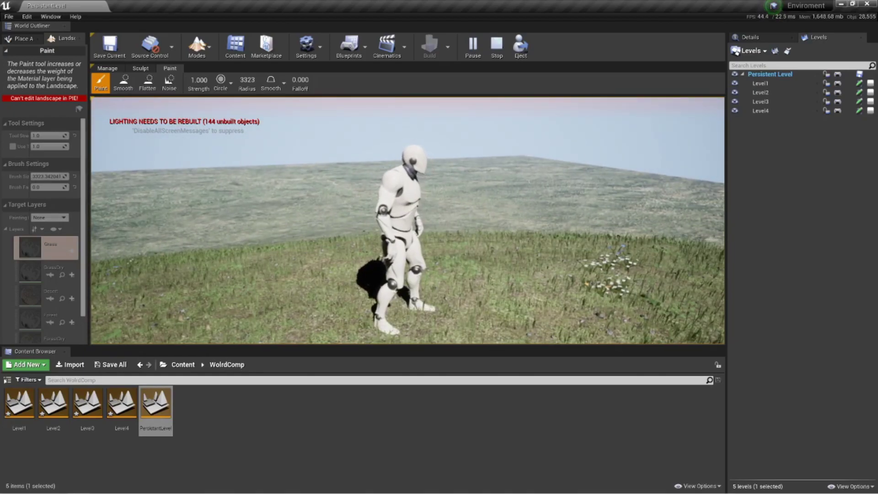
pyautogui.press('d')
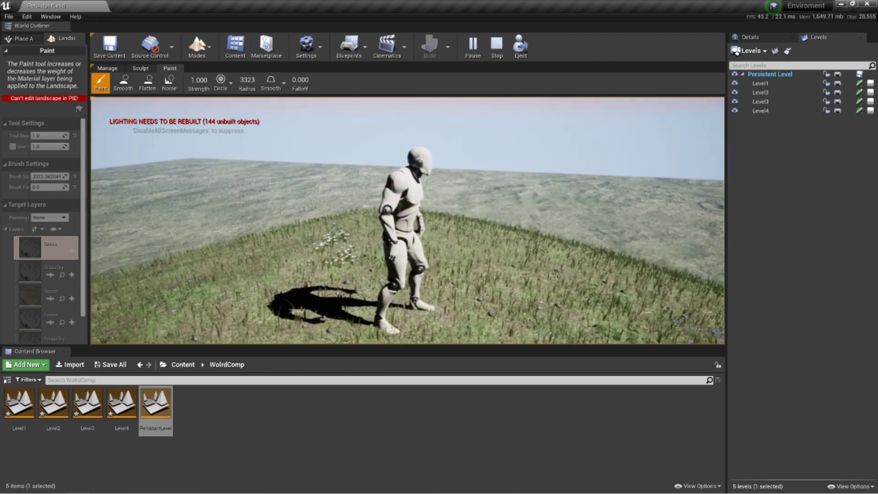
pyautogui.press('w')
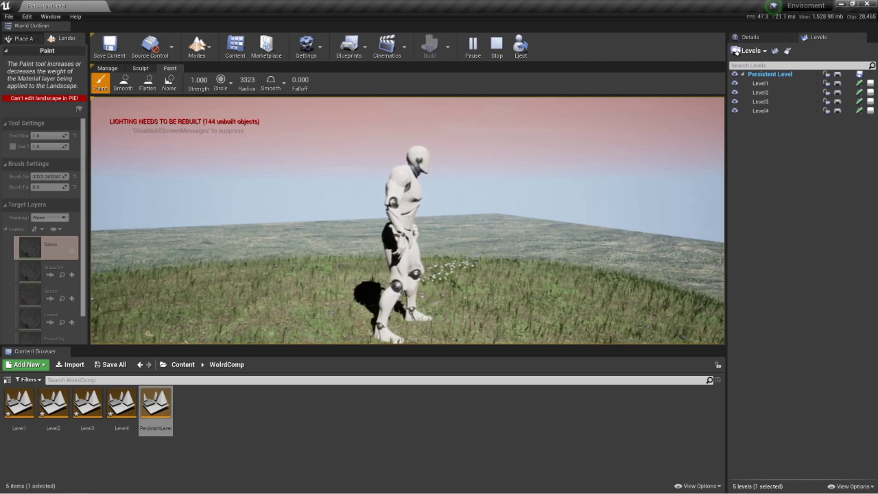
pyautogui.press('Escape')
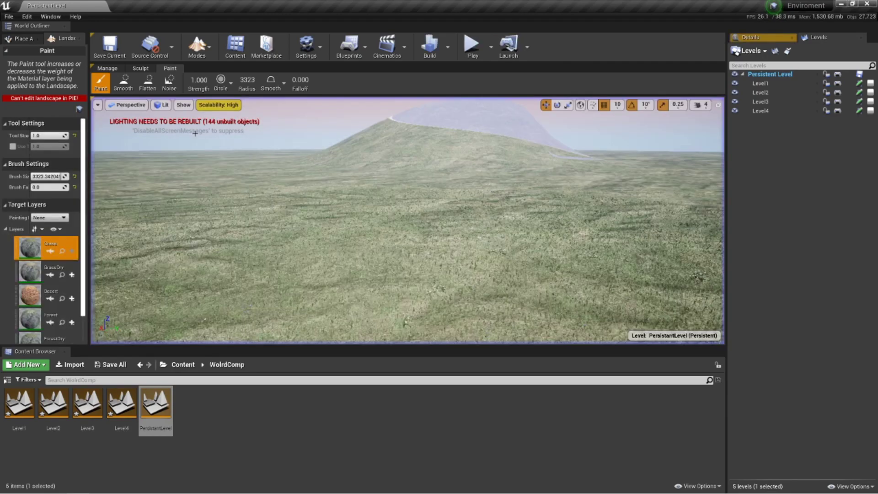